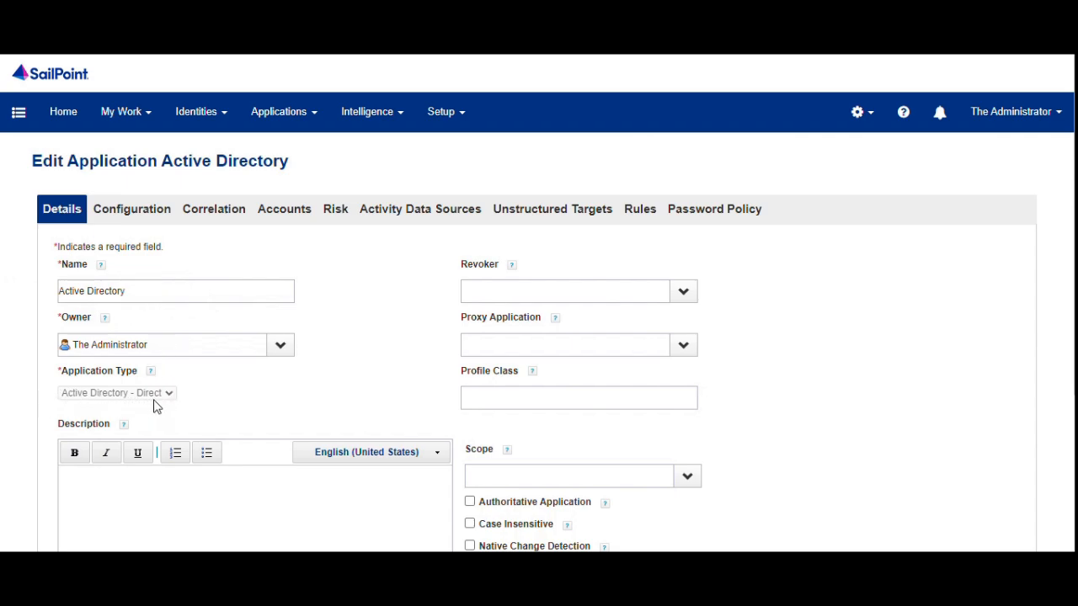
Show the Active Directory application's Configuration settings, with IQService host 192.168.56.103 on port 5050.
left_click(151, 221)
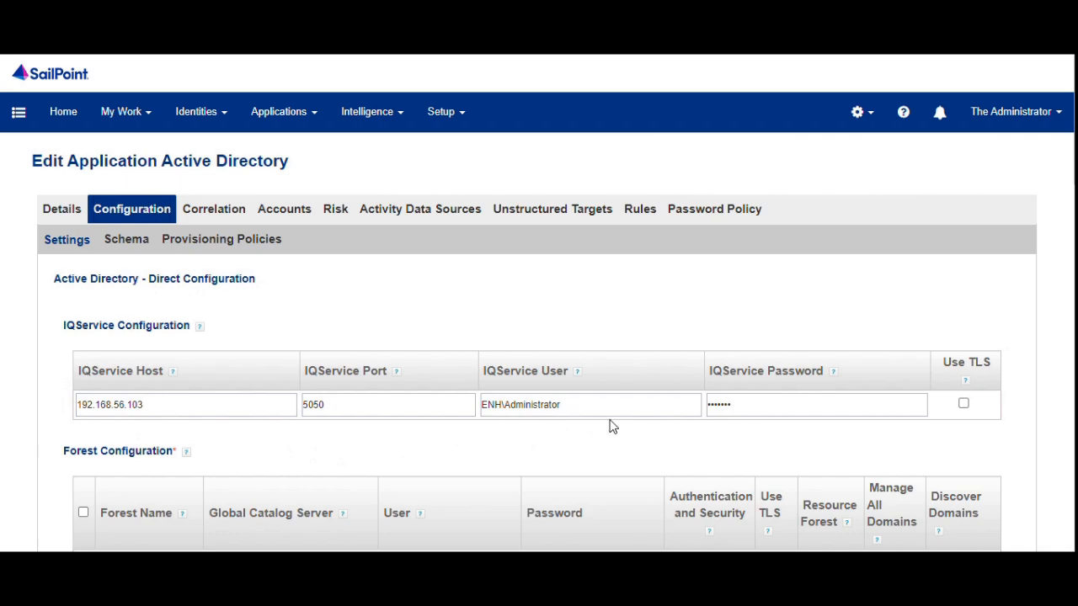
Run Test Connection on the Active Directory application and confirm it reports Test Successful.
scroll(184, 349, "down", 3)
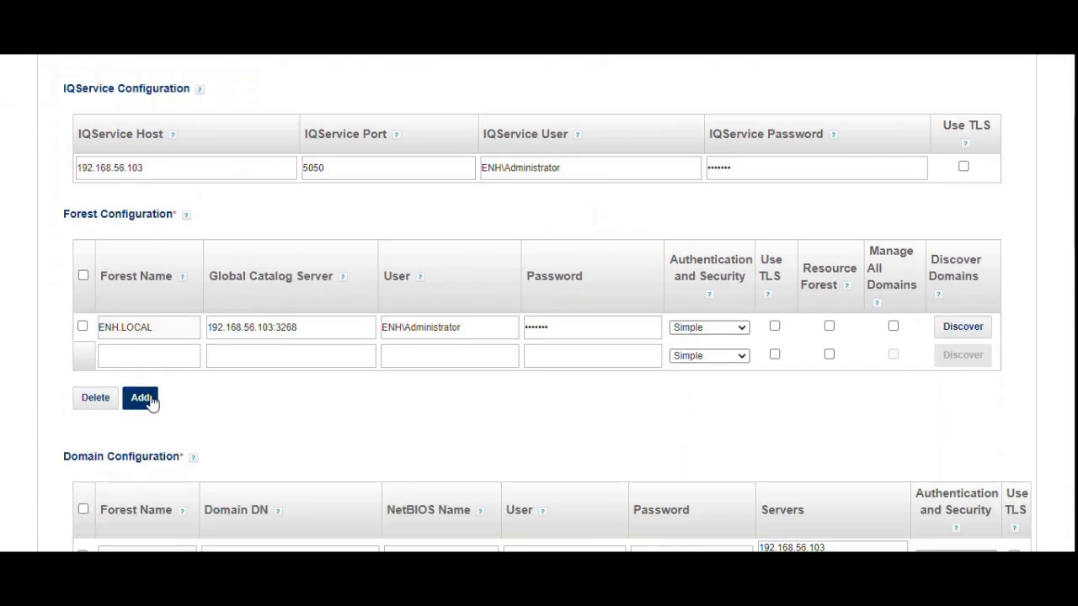
scroll(71, 286, "down", 3)
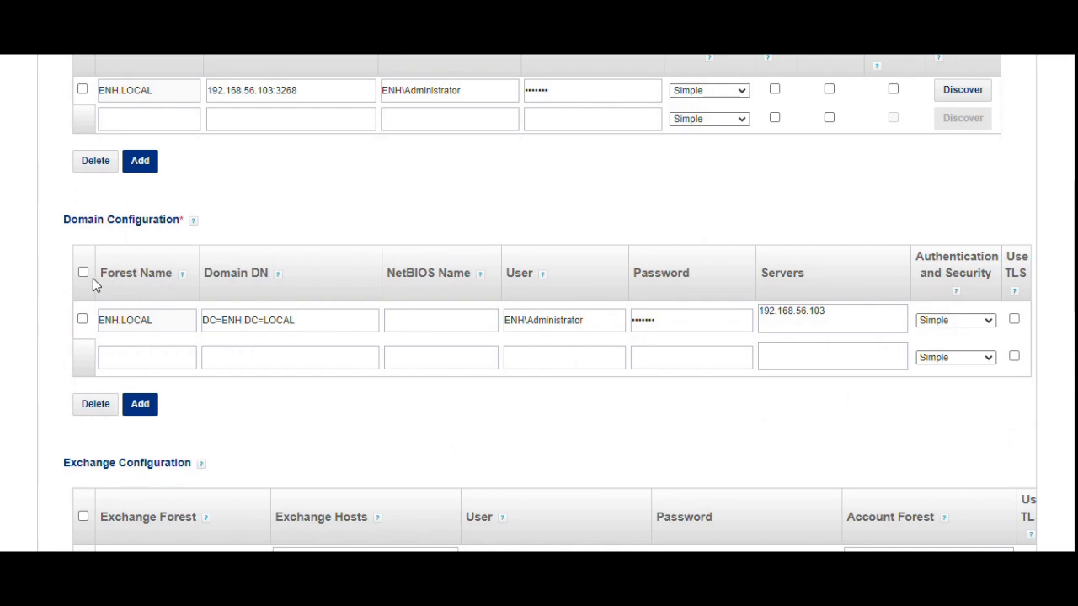
scroll(93, 284, "down", 3)
scroll(92, 285, "down", 8)
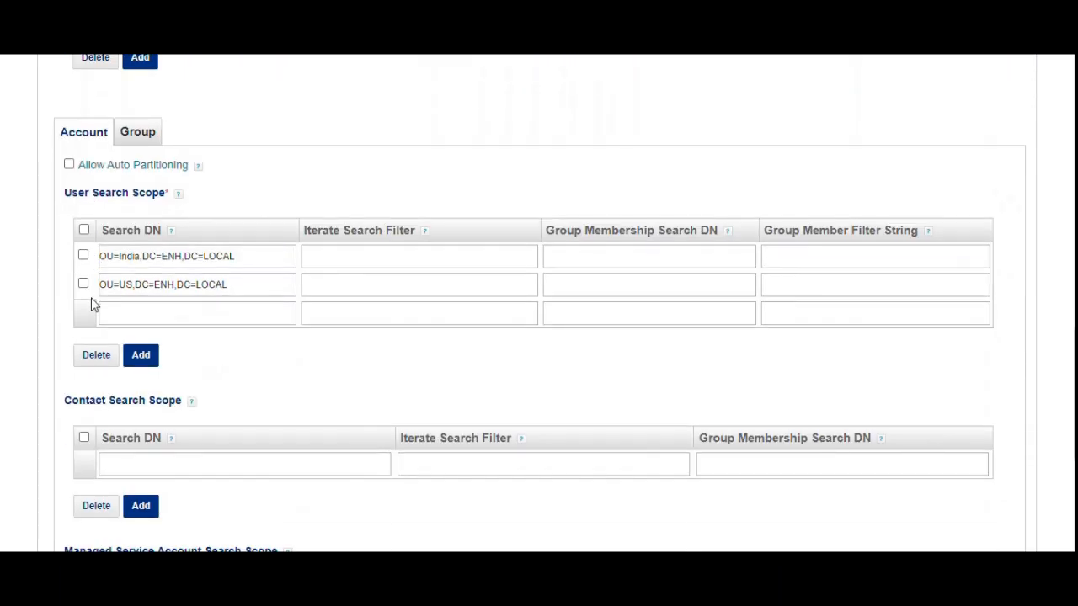
left_click(98, 396)
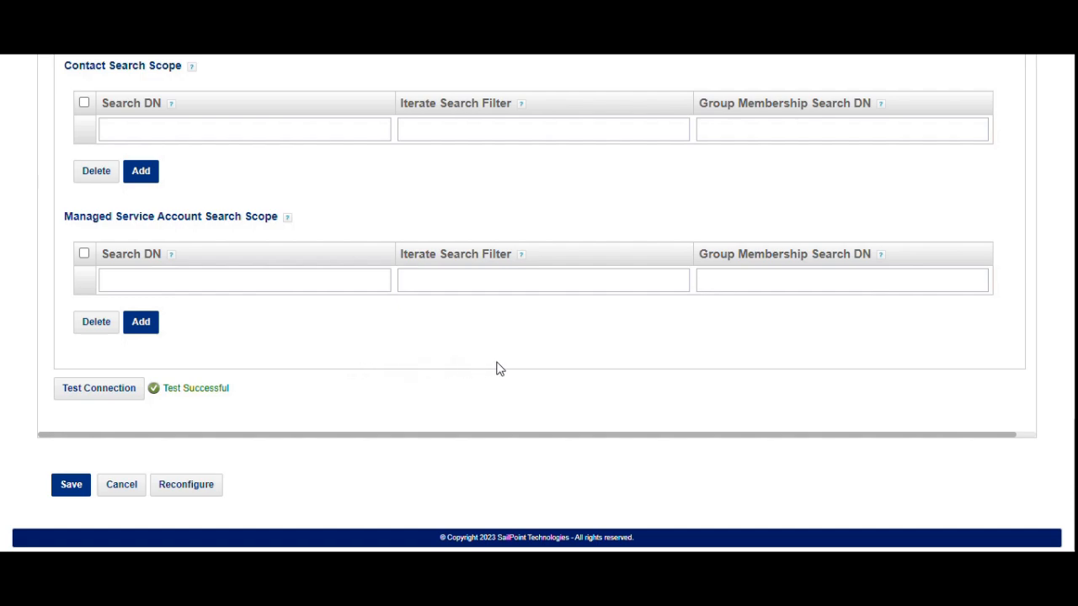
scroll(499, 368, "up", 15)
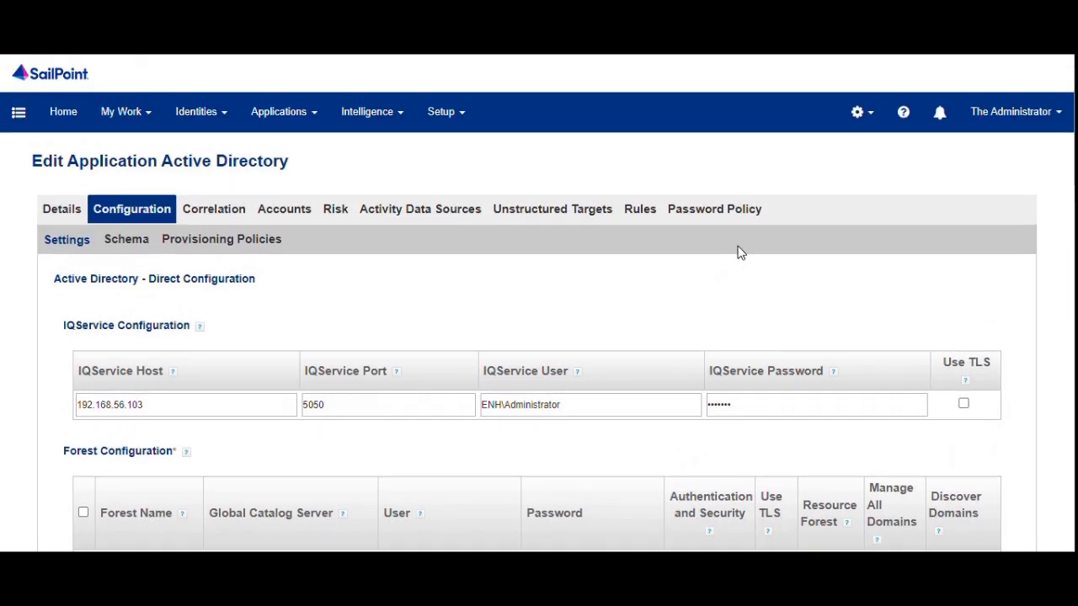
Check in Global Settings > Login Configuration that Active Directory is the pass-through application.
left_click(858, 111)
left_click(818, 153)
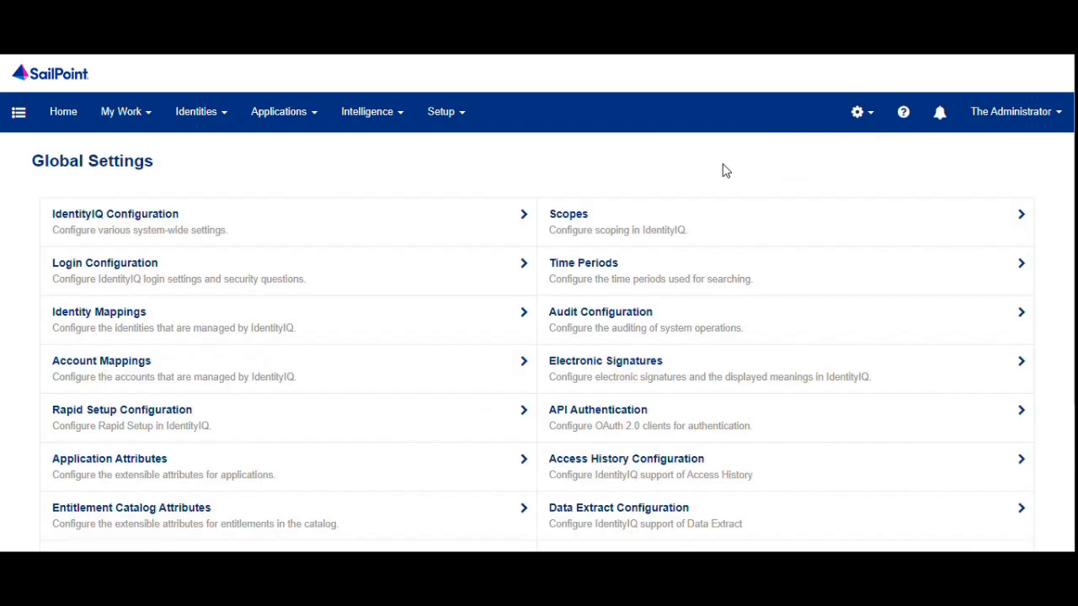
left_click(137, 271)
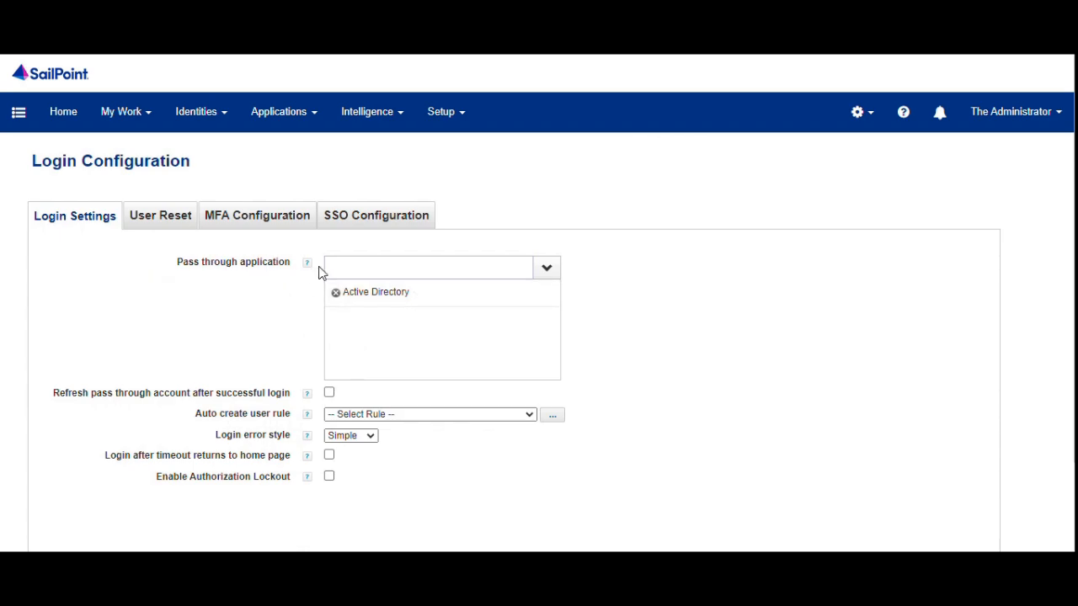
Go to the Application Definition list of applications.
mouse_move(319, 271)
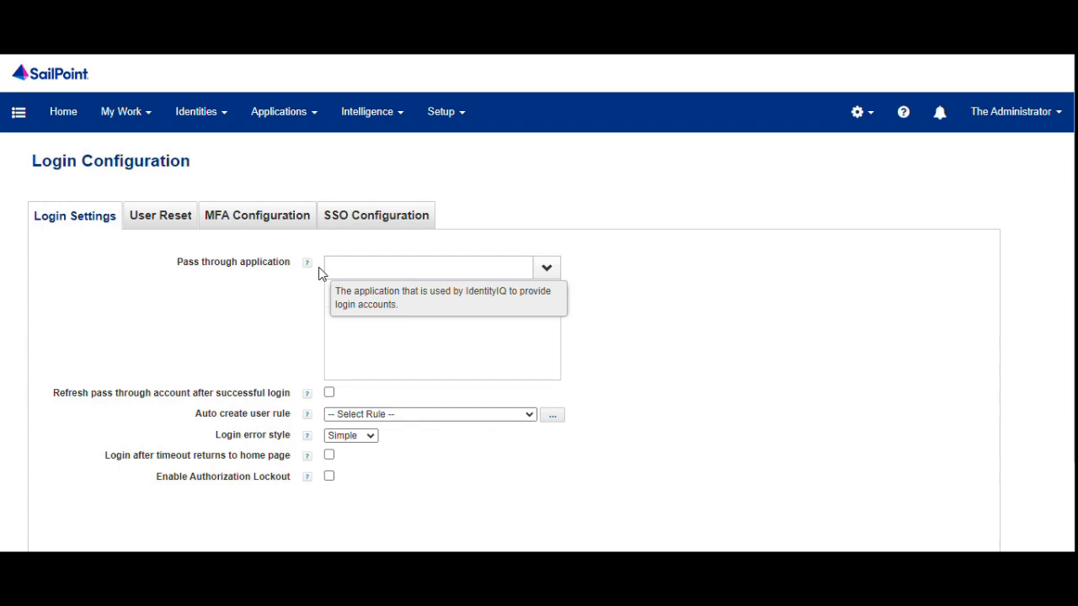
left_click(260, 116)
left_click(266, 150)
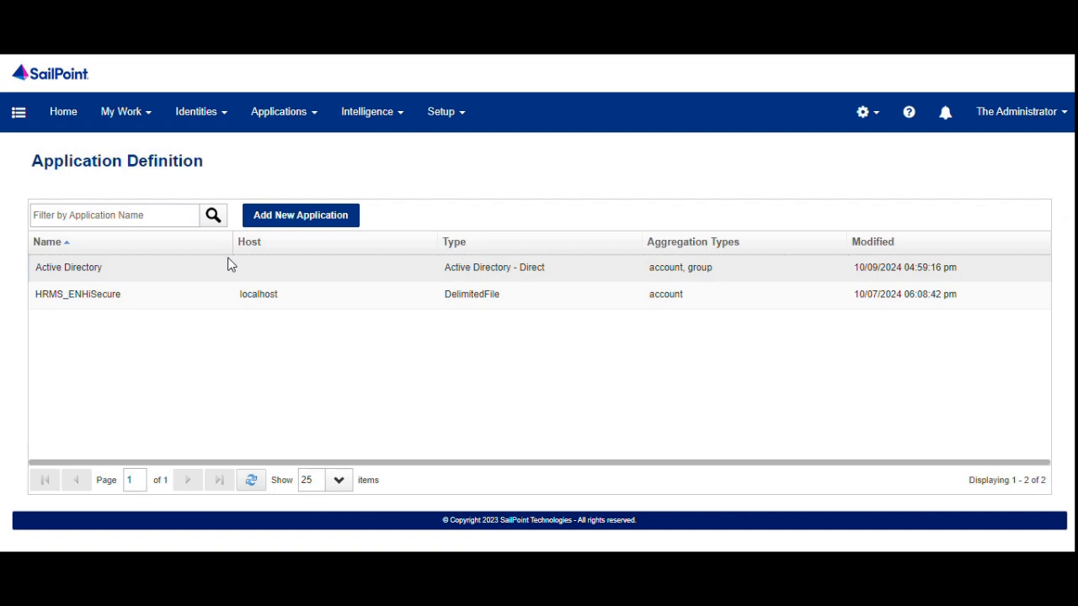
Open Active Directory's Accounts list and expand one account to reveal its sAMAccountName.
left_click(228, 264)
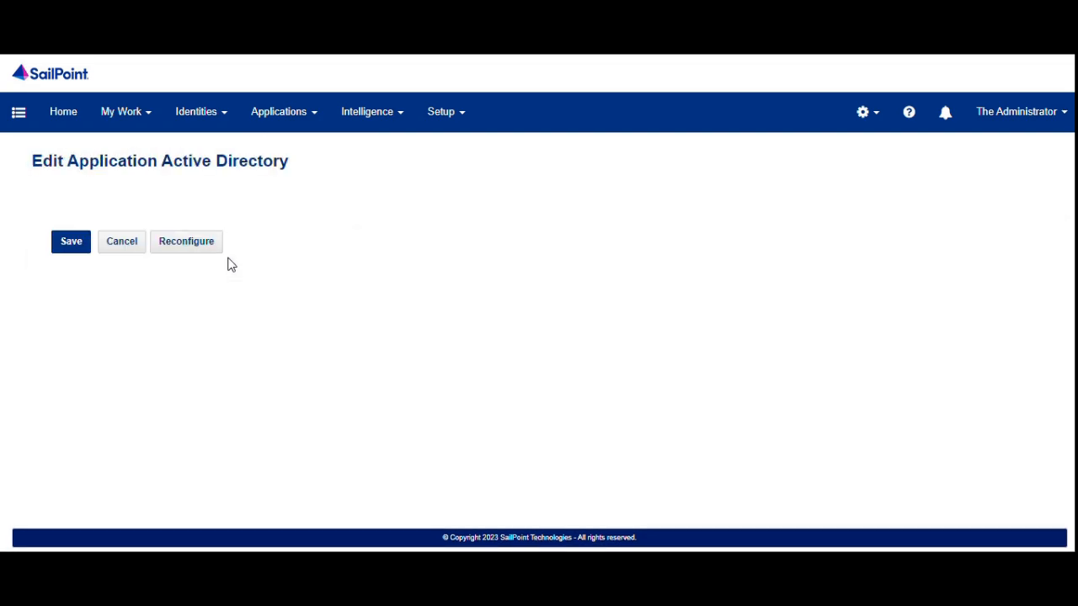
left_click(277, 209)
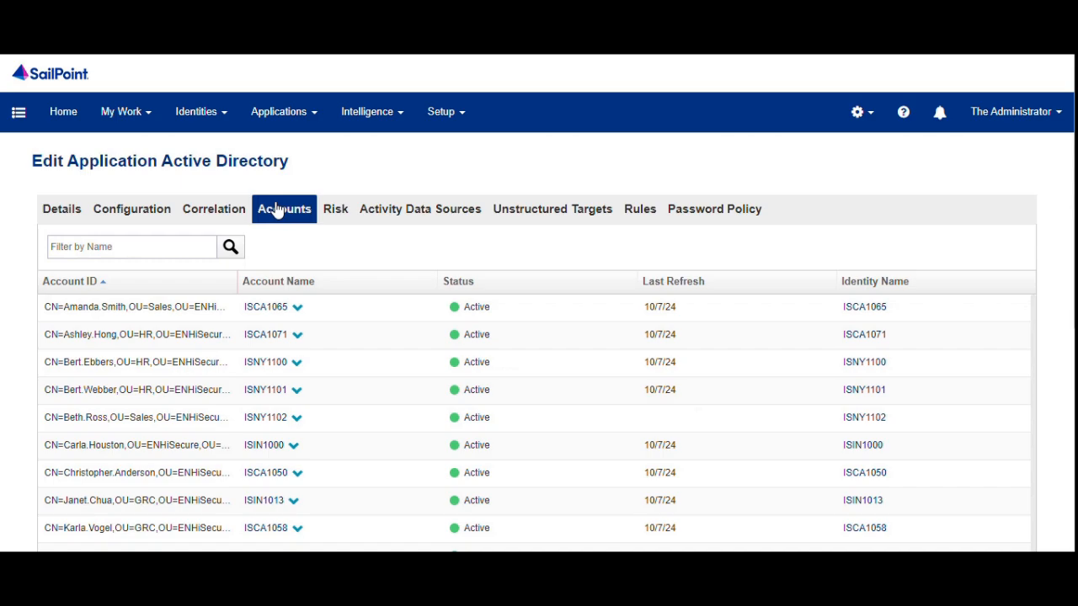
scroll(301, 329, "down", 3)
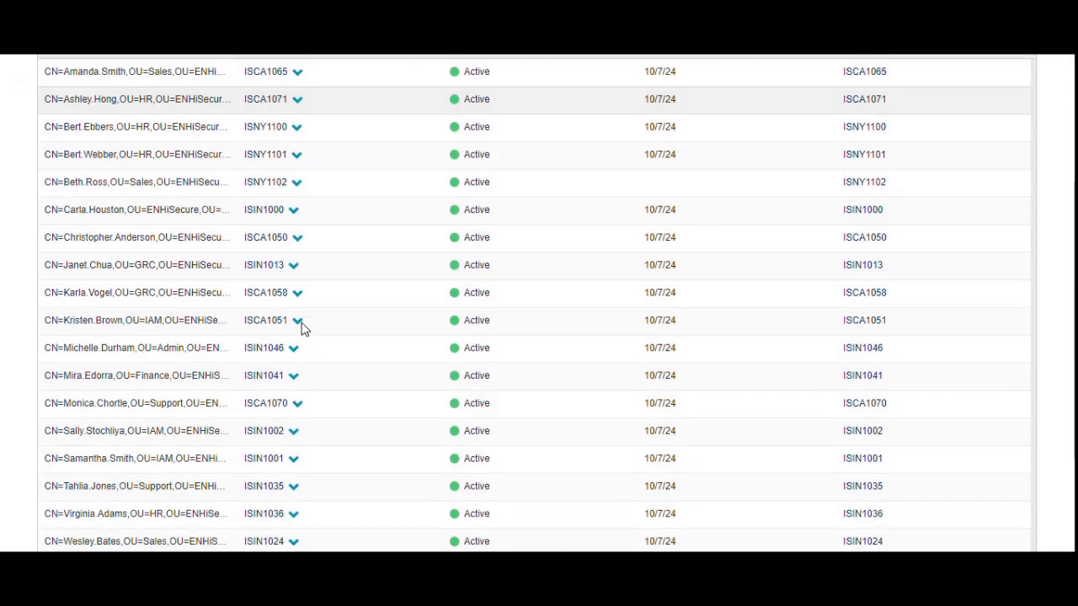
left_click(295, 210)
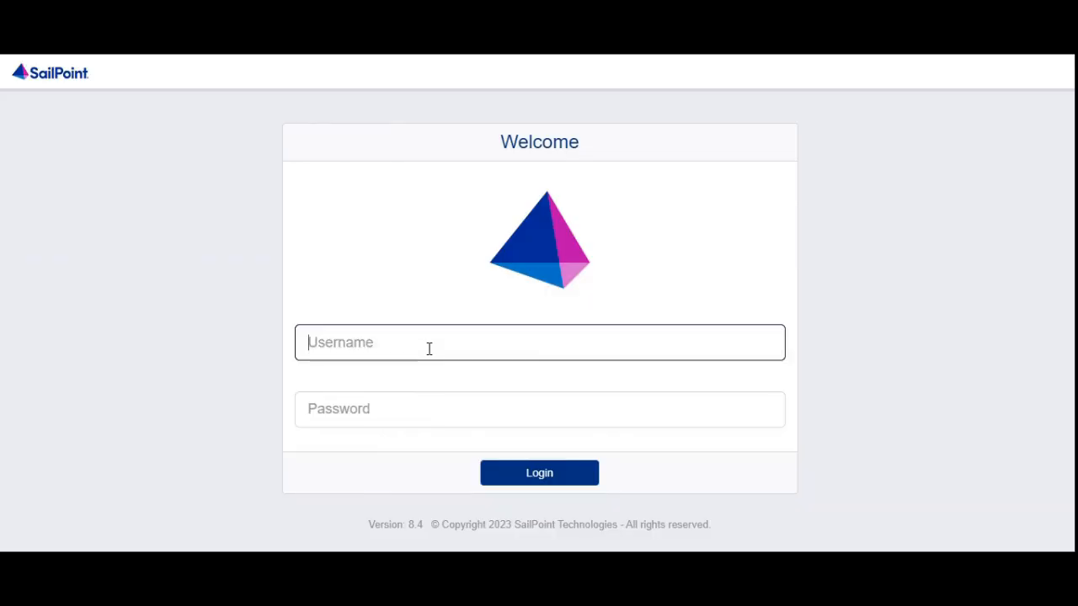
Sign in with an AD user's logon name and password; IdentityIQ returns to the admin Home dashboard.
key("Tab")
type("•••••••")
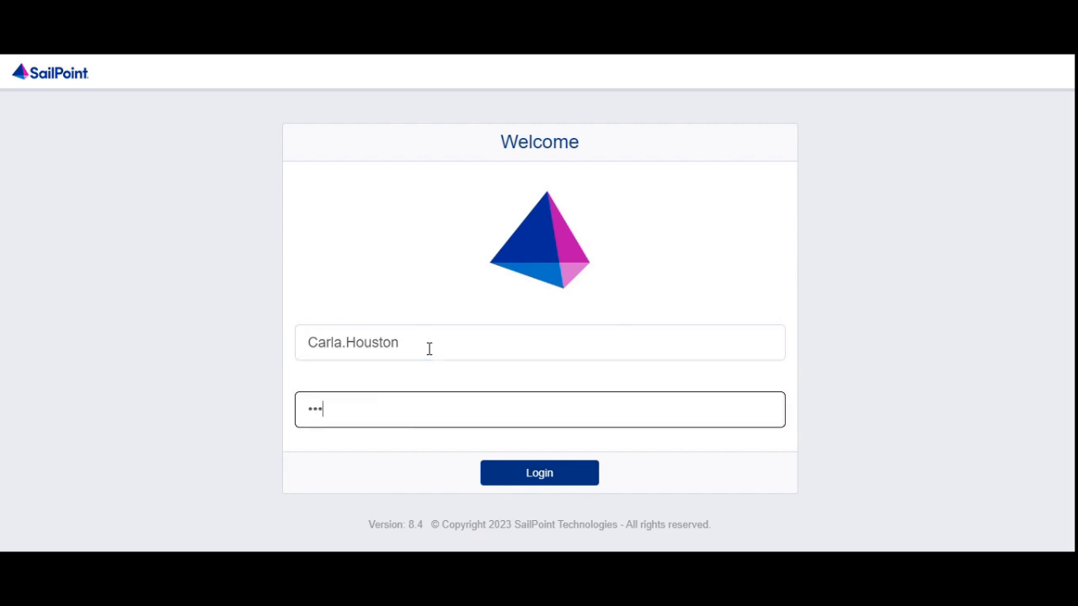
type("••••")
left_click(509, 474)
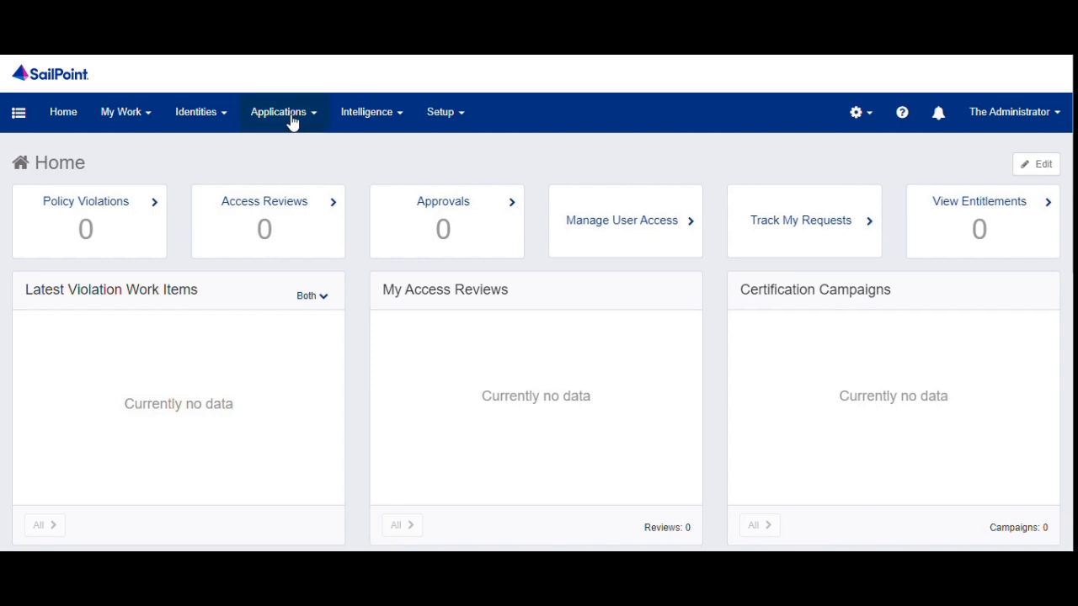
Filter the Identity Warehouse by the identity's name and open the matching identity.
mouse_move(210, 119)
left_click(226, 148)
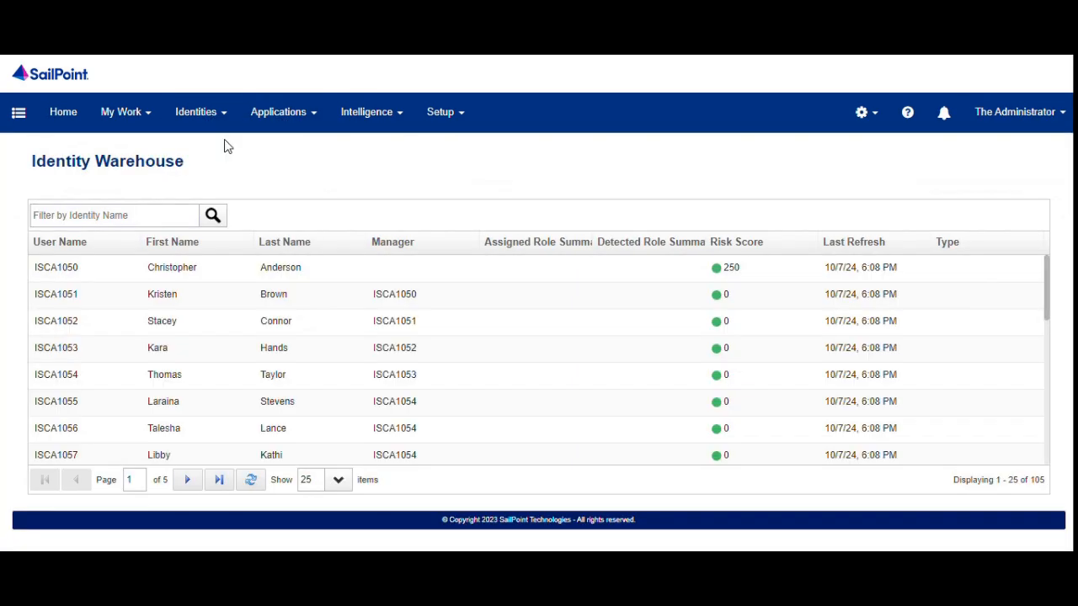
left_click(192, 216)
type("ISIN1005")
key("Return")
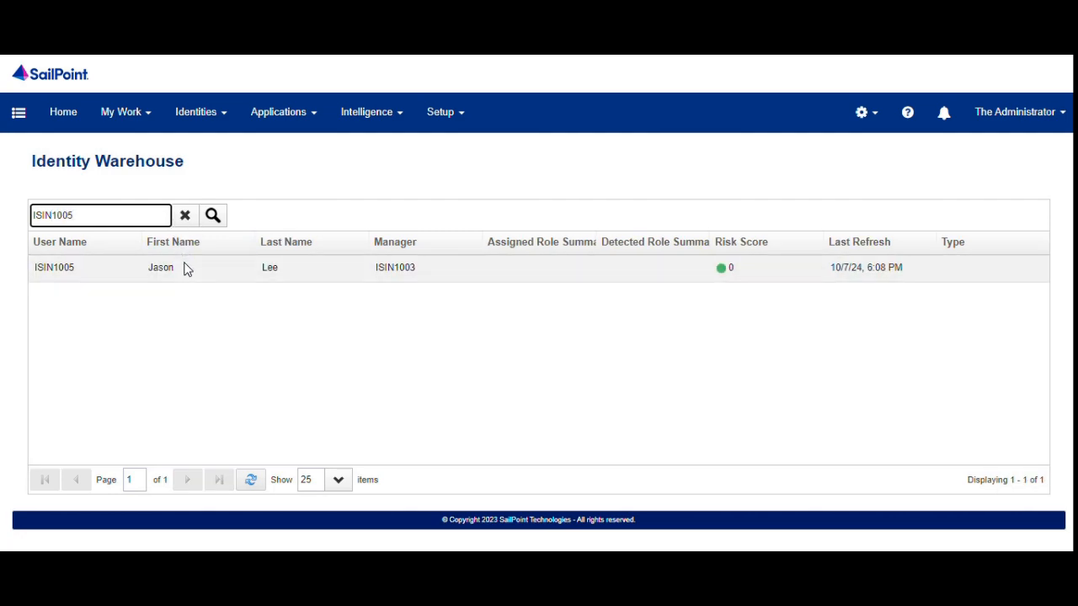
left_click(187, 268)
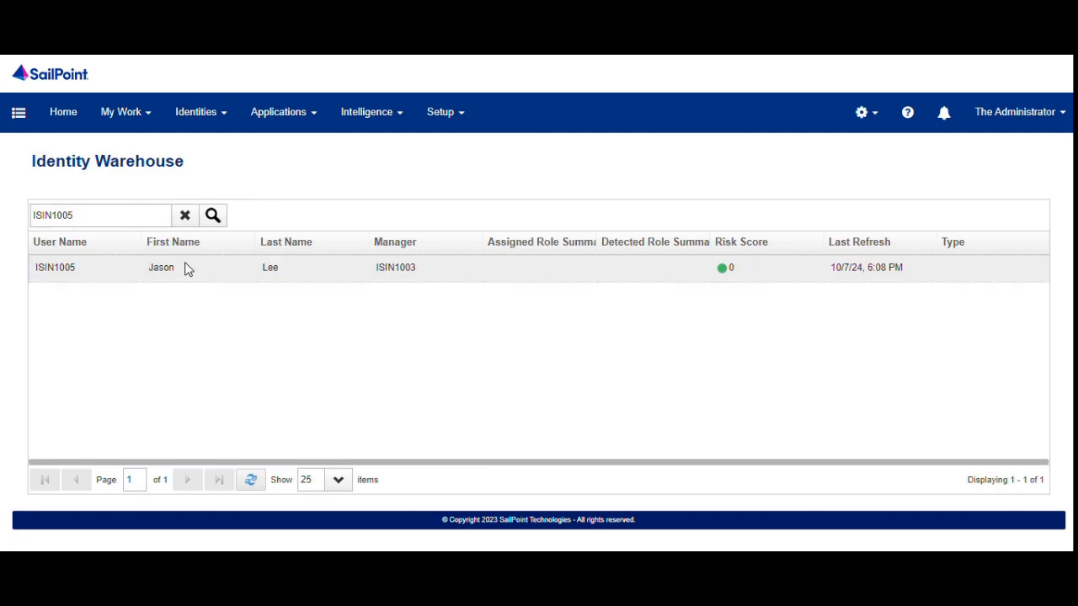
Confirm the identity's only application account is HRMS_ENHiSecure, then return to its attributes.
left_click(255, 217)
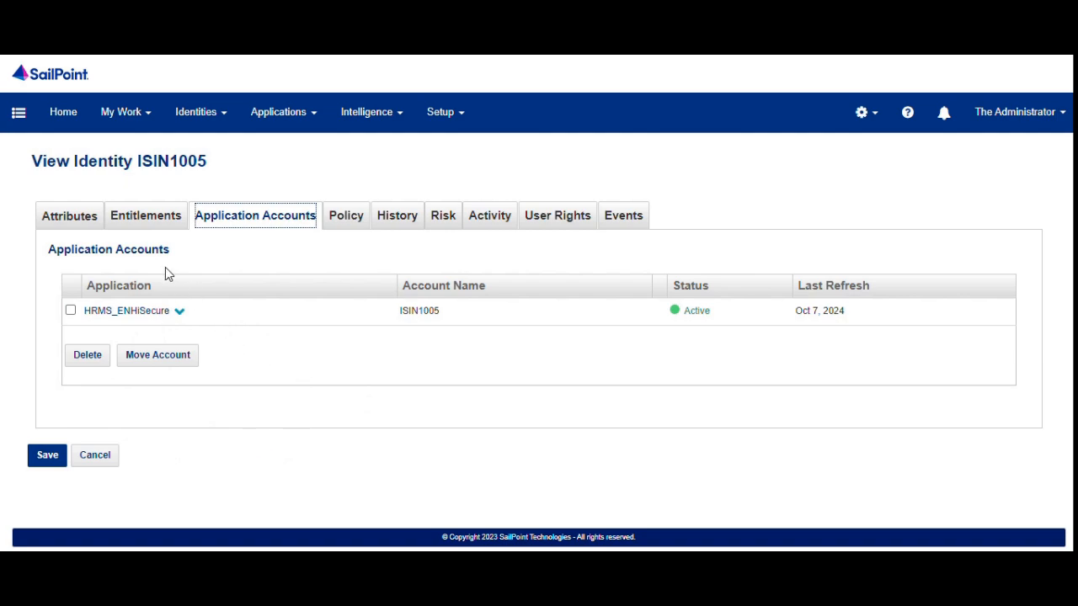
left_click(74, 220)
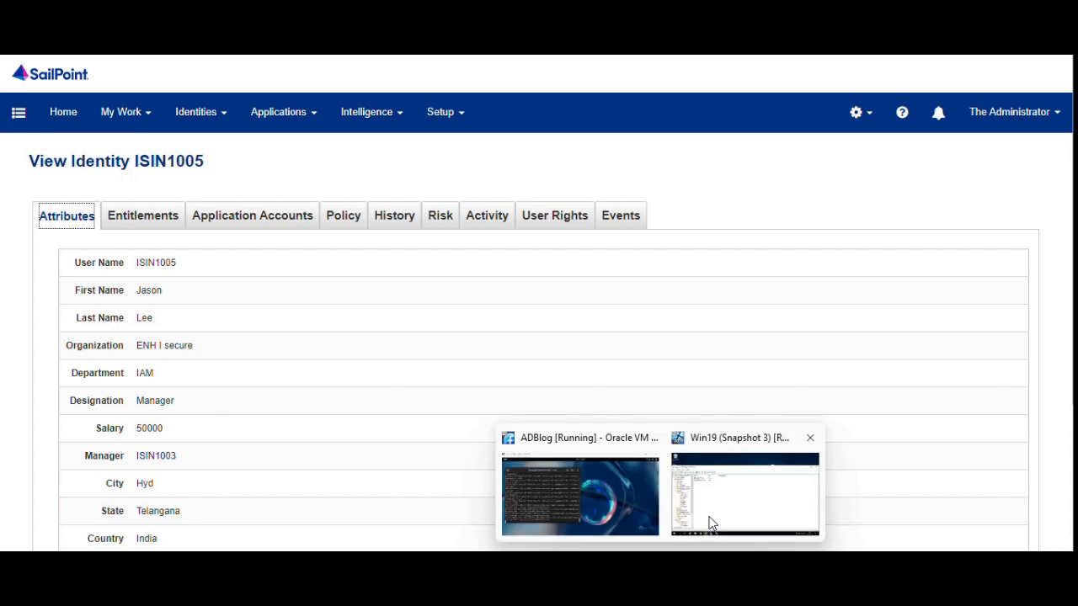
left_click(710, 515)
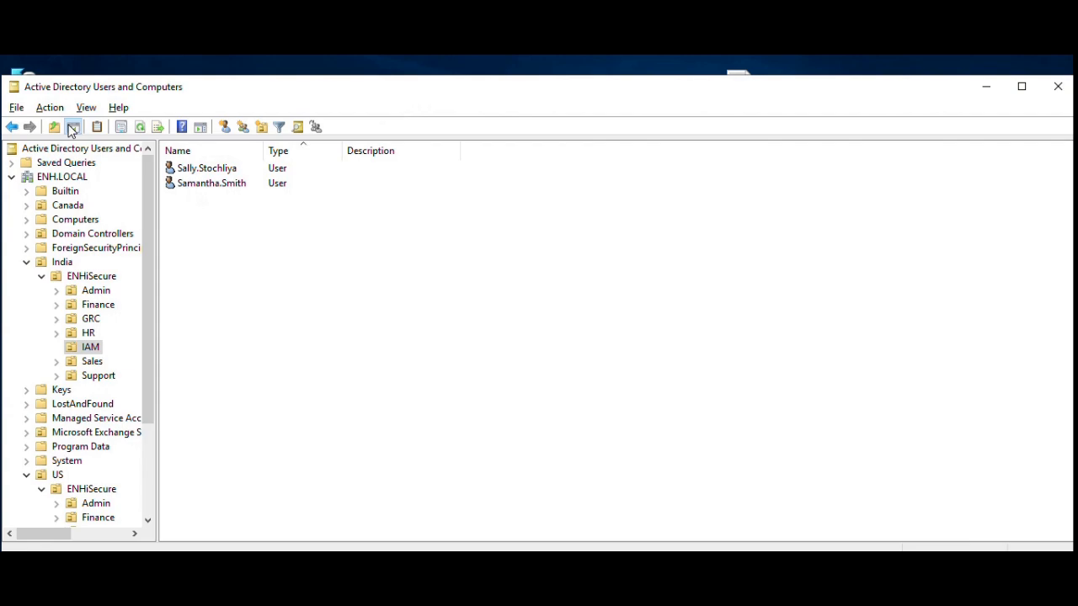
Start a new IAM user, entering first and last name, a dotted full name and logon name.
left_click(229, 130)
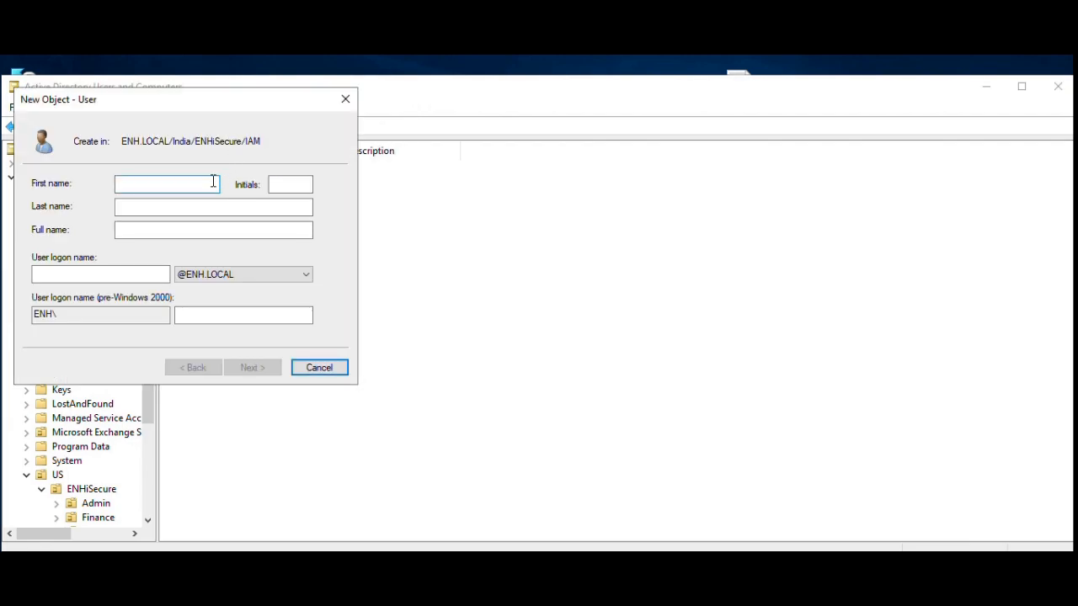
left_click(212, 206)
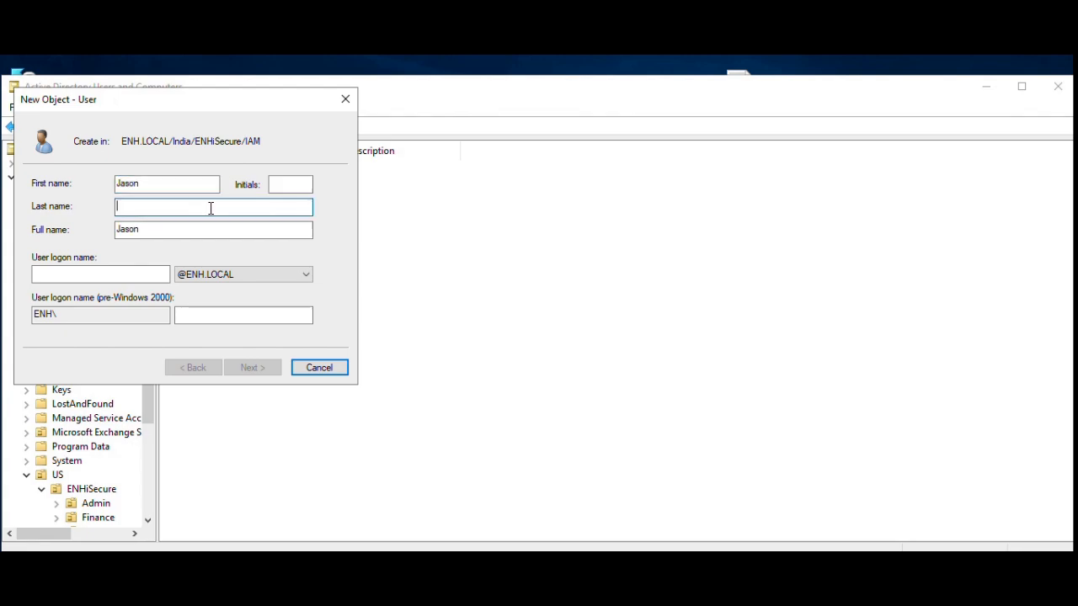
left_click(140, 229)
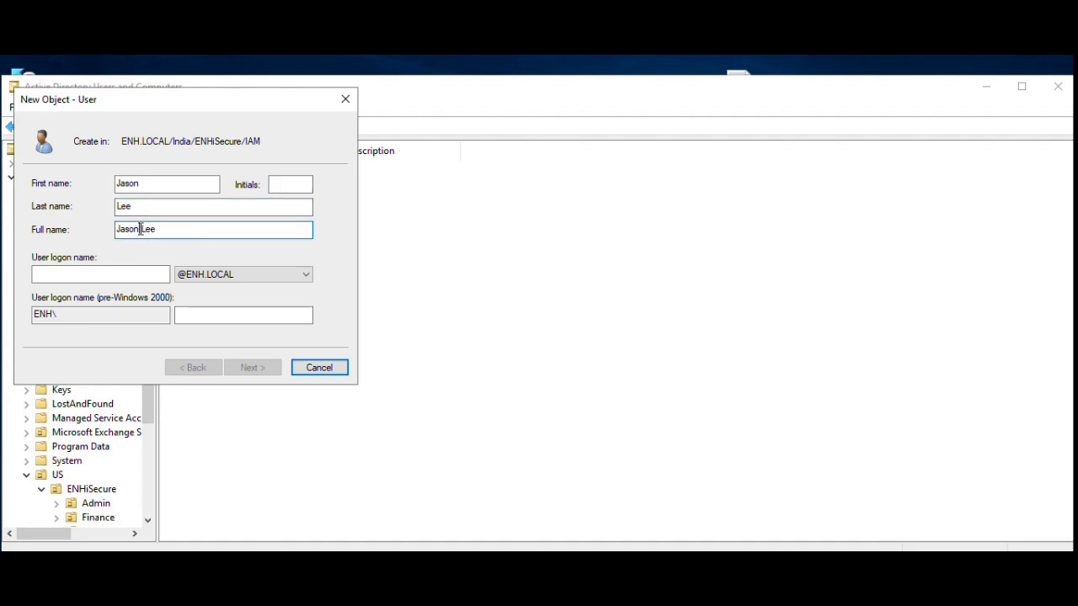
key("BackSpace")
type(".")
left_click(147, 275)
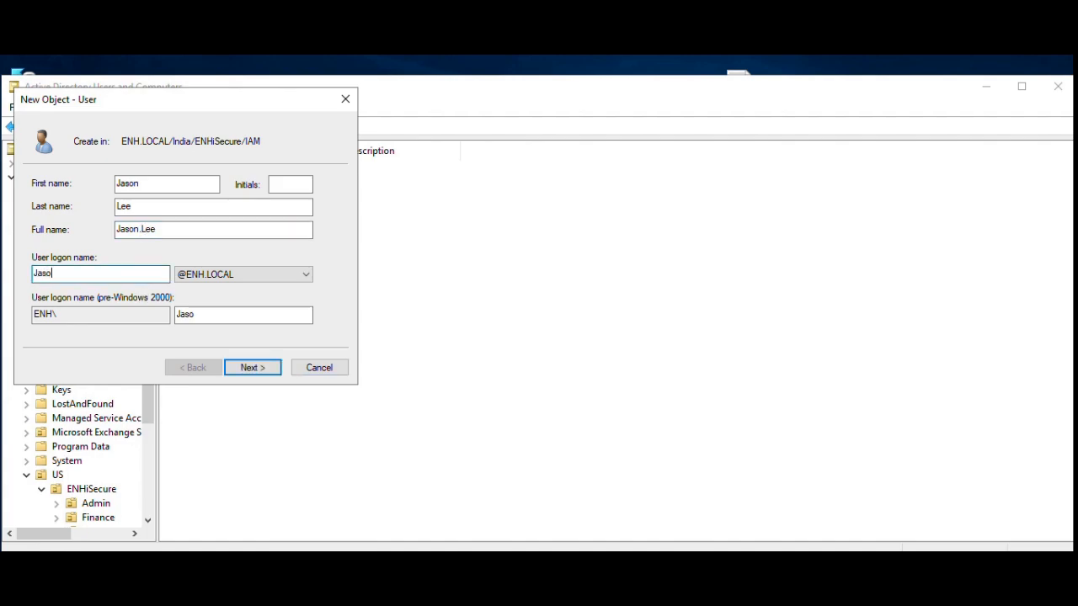
Give the user a password without forced change at next logon and create the account.
left_click(239, 368)
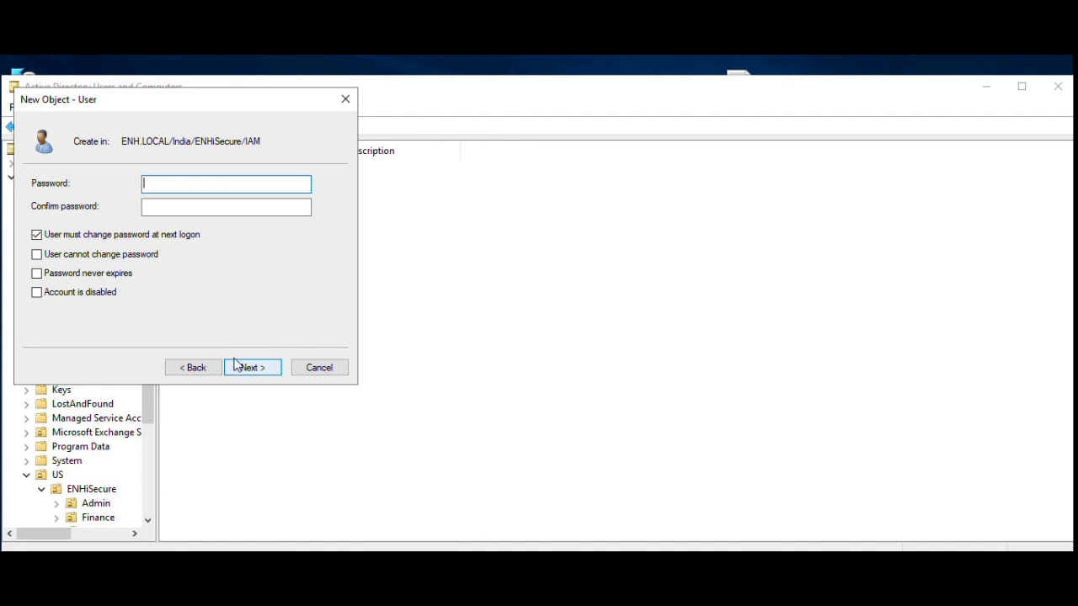
left_click(103, 235)
left_click(162, 187)
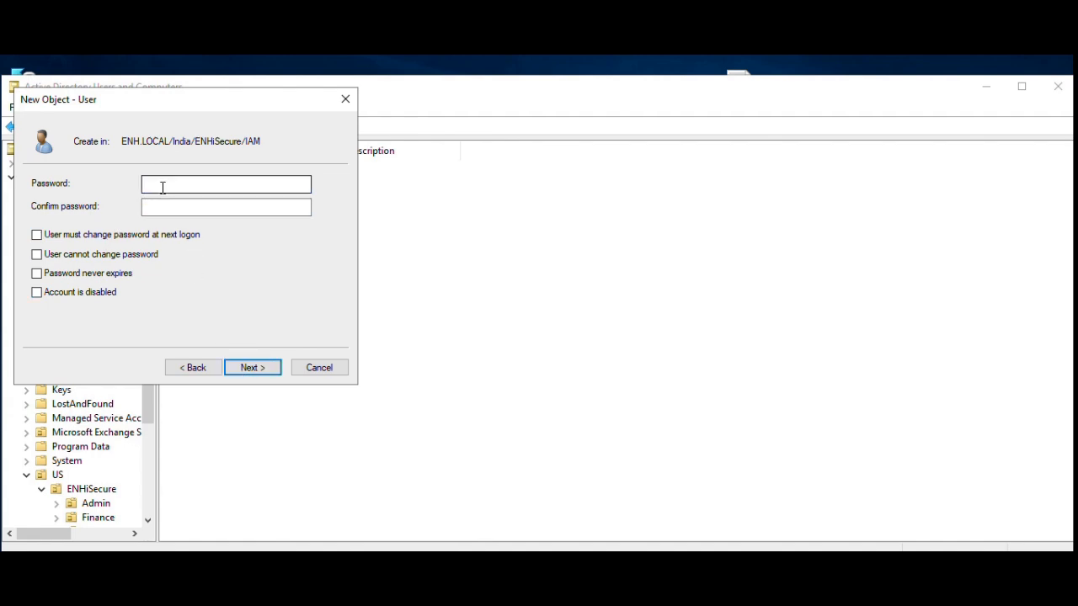
type("•••••••••••")
key("Tab")
type("••••••")
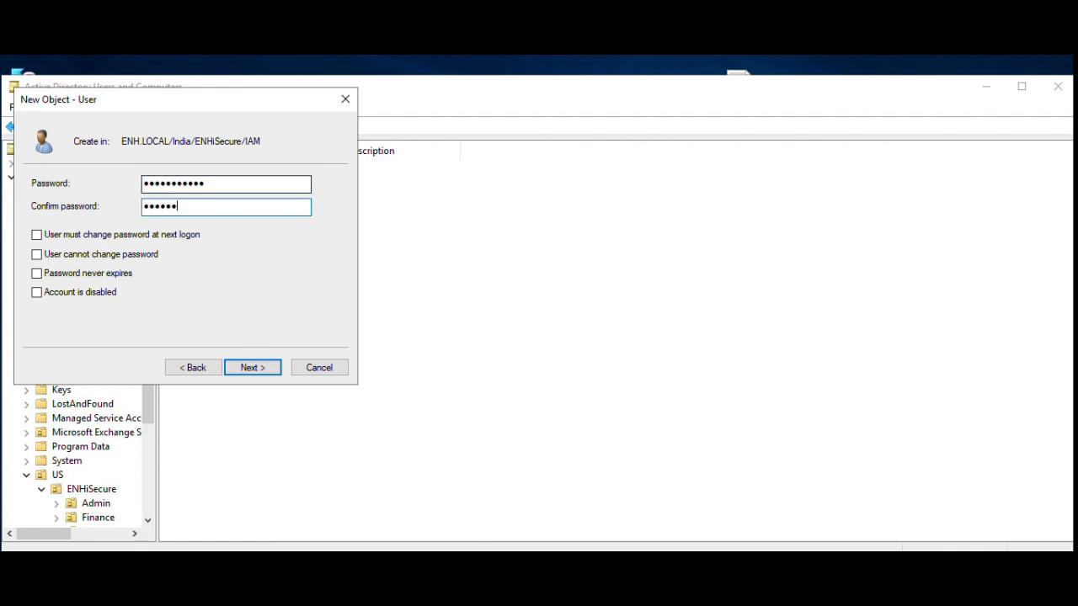
type("•••••")
left_click(243, 369)
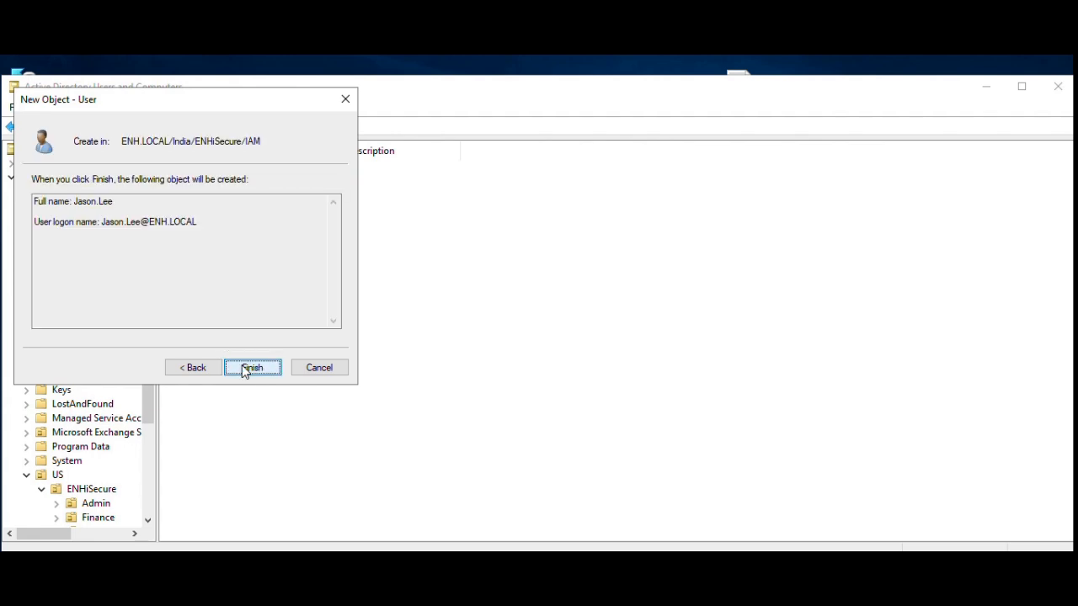
left_click(245, 369)
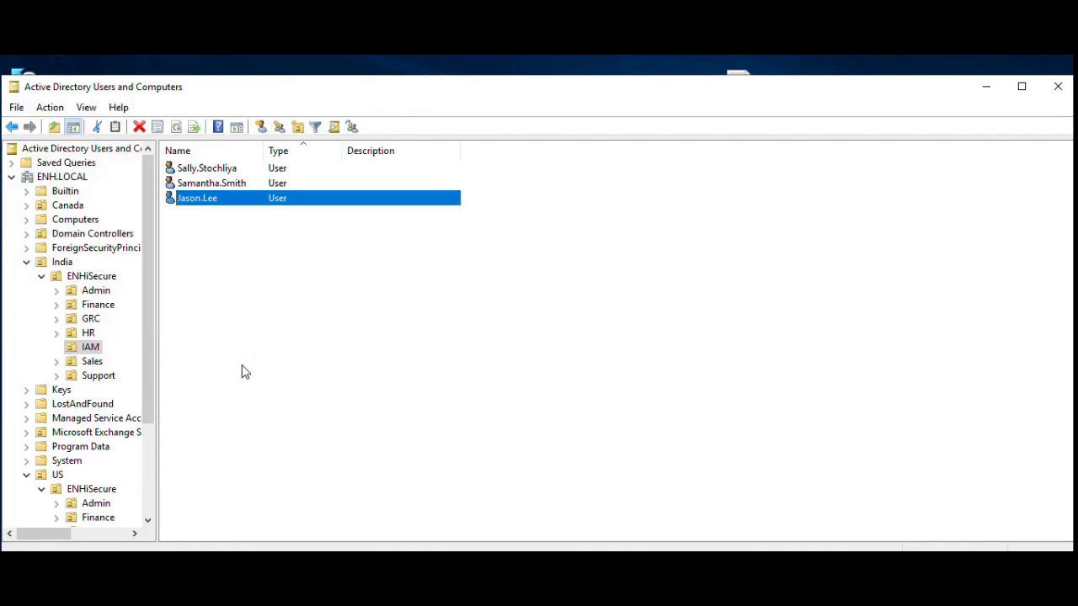
Set the new user's employeeNumber attribute to the SailPoint identity's ID and save the properties.
right_click(277, 199)
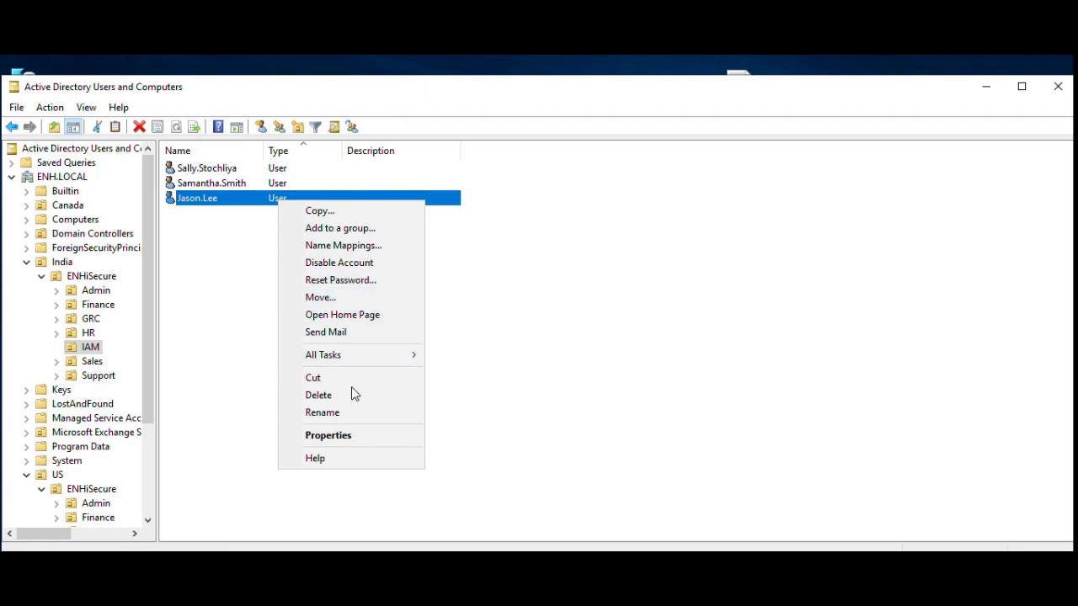
left_click(345, 435)
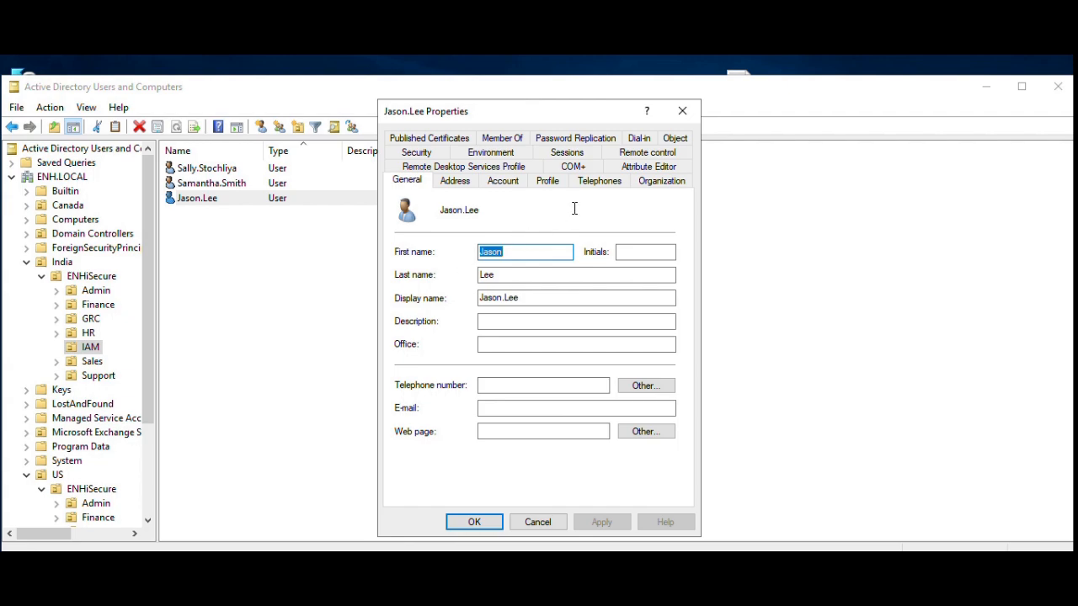
left_click(637, 165)
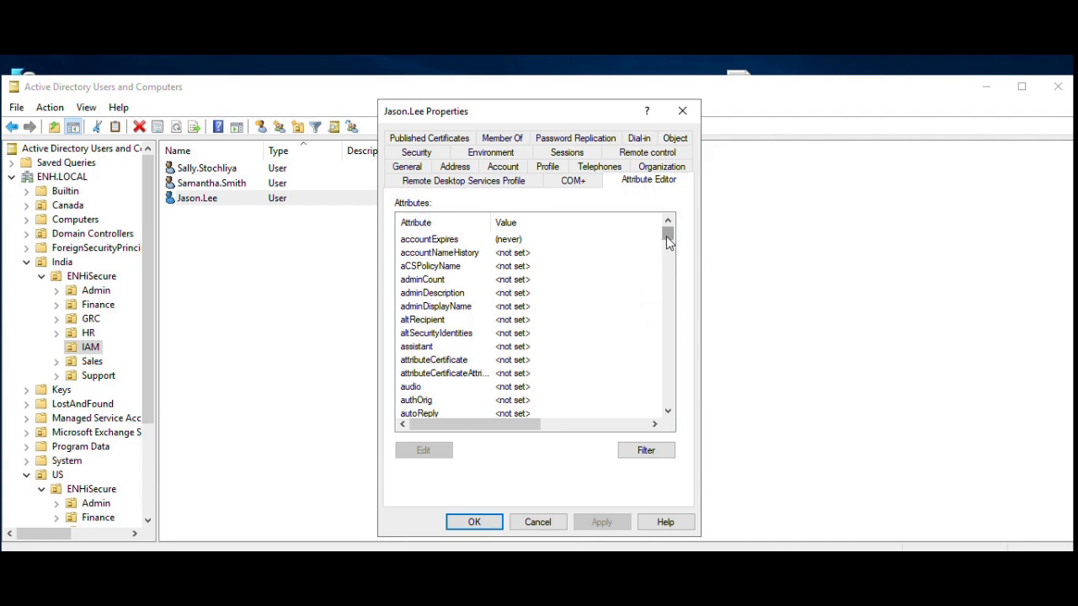
left_click_drag(668, 241, 668, 250)
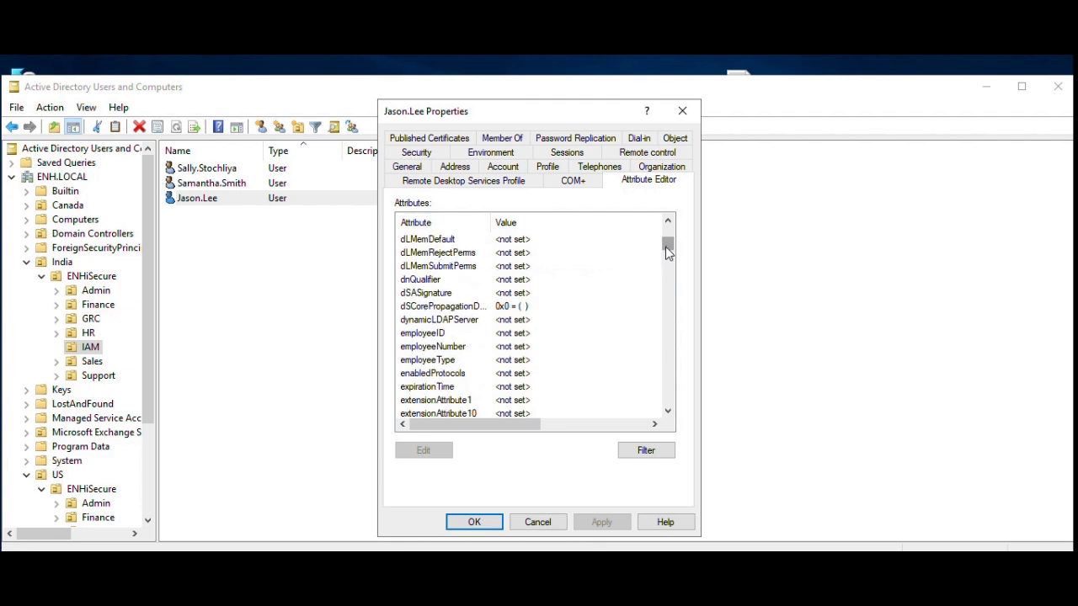
double_click(510, 347)
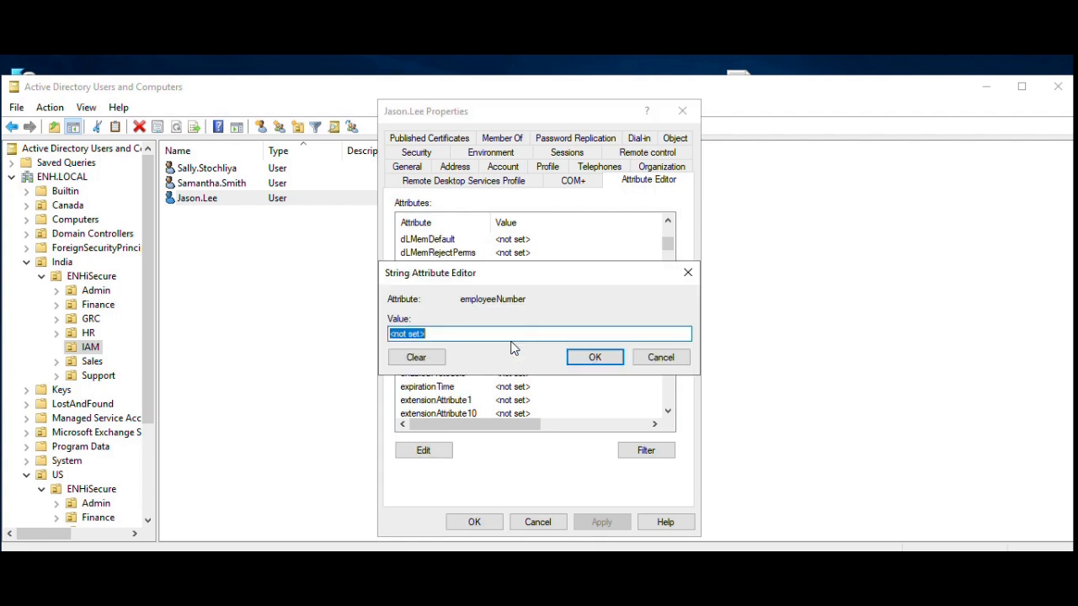
type("ISI")
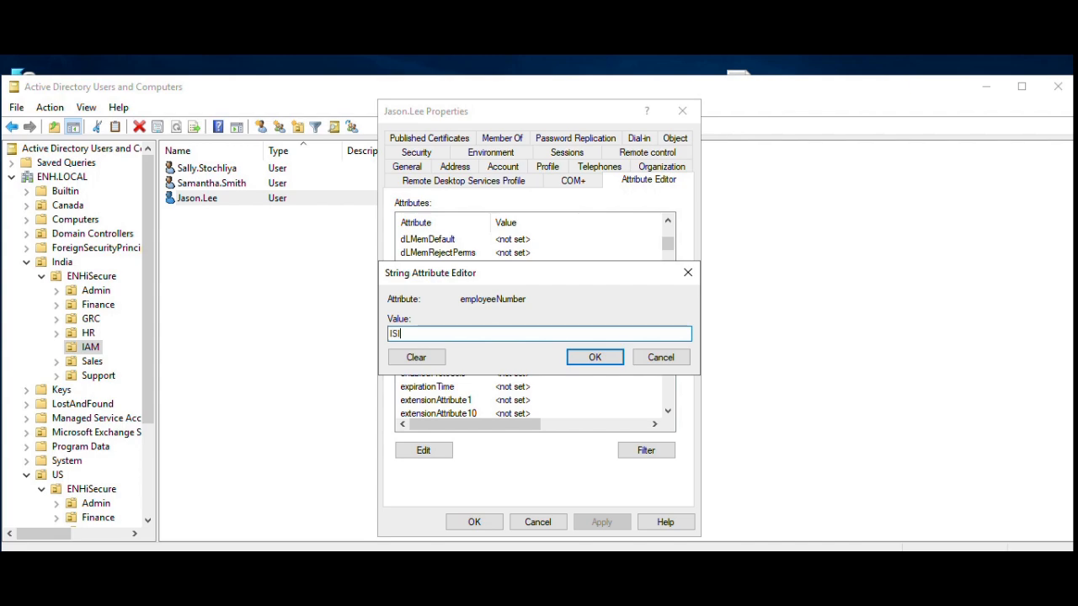
type("N1005")
left_click(594, 358)
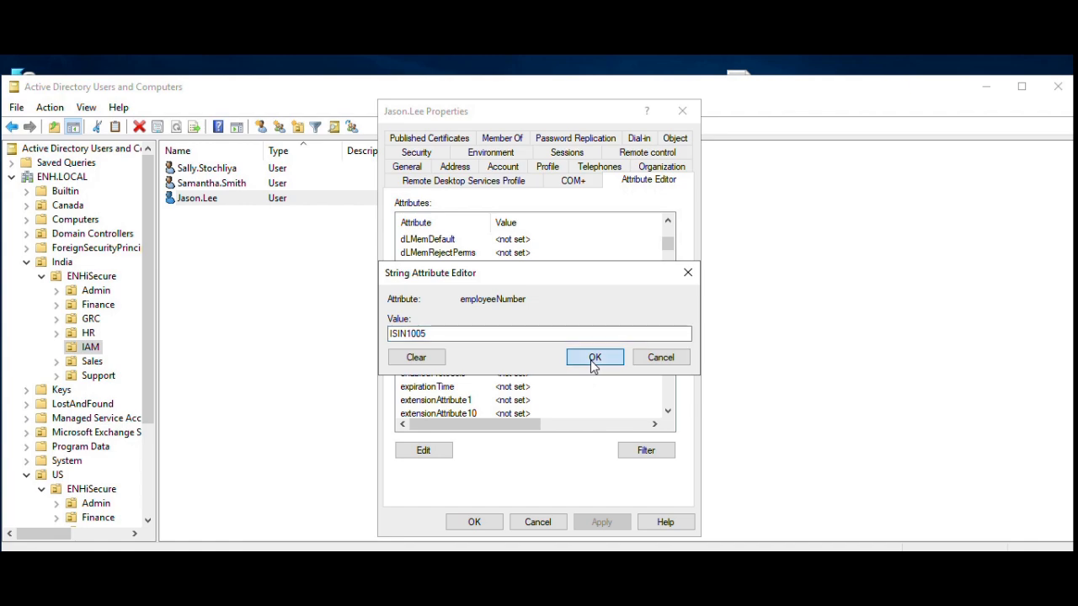
left_click(581, 524)
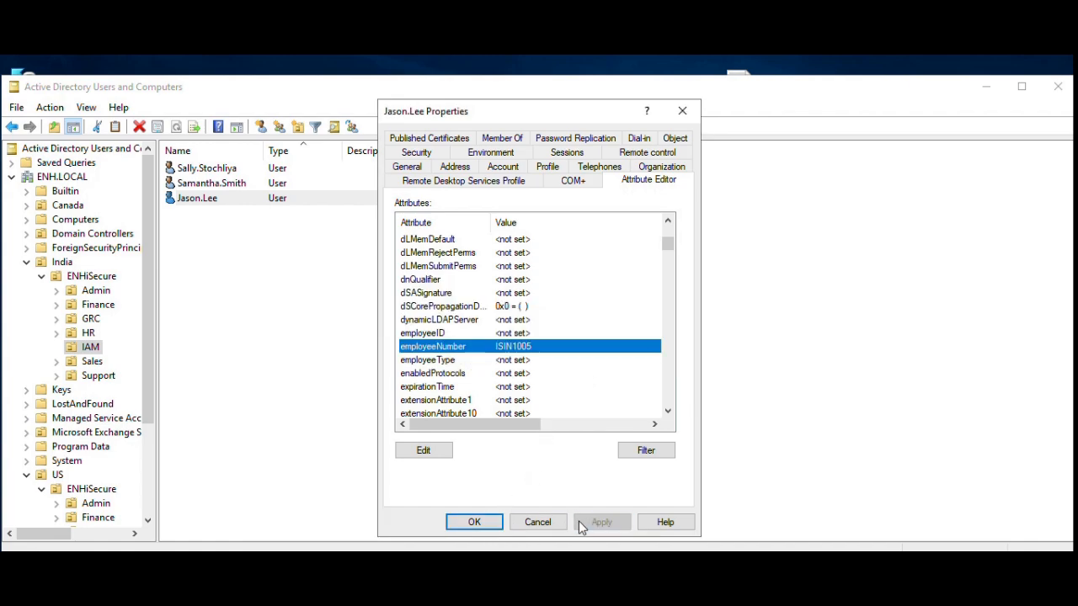
left_click(486, 523)
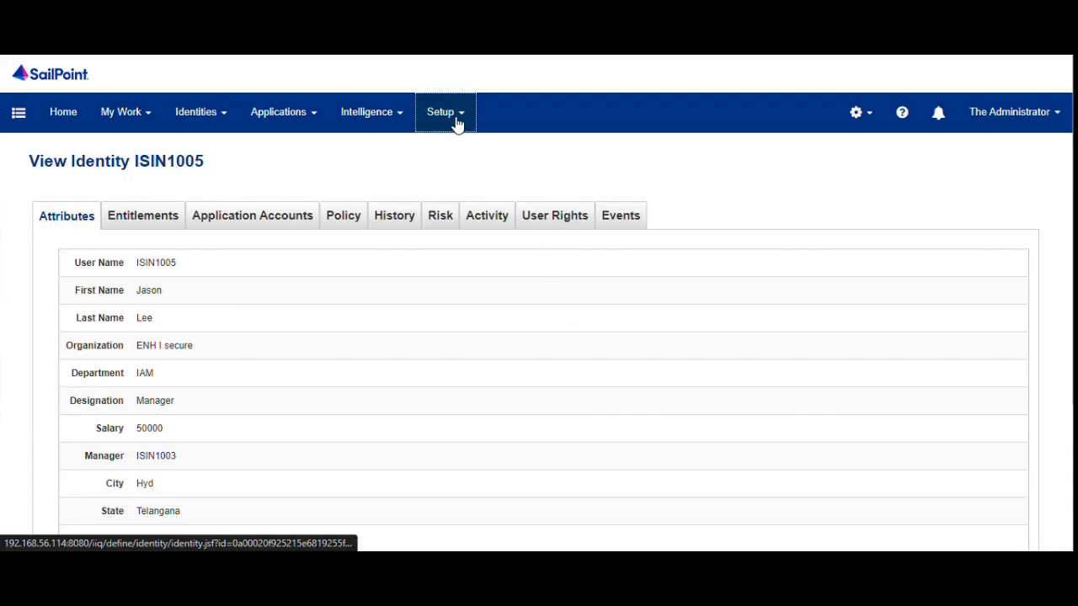
left_click(444, 117)
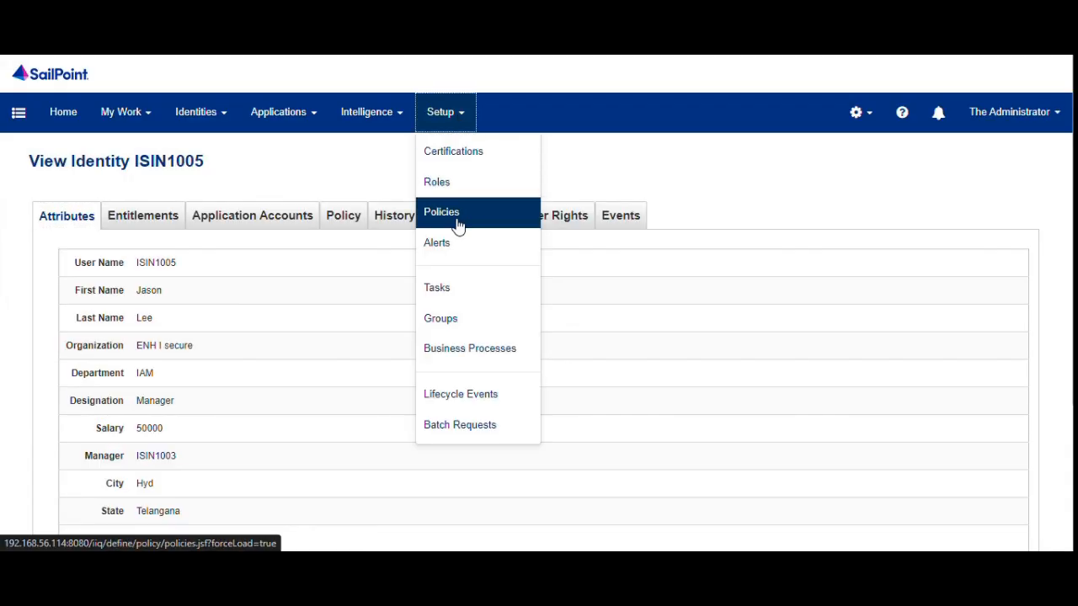
Run Aggregate Active Directory Accounts in the background and confirm Success in Task Results.
left_click(449, 293)
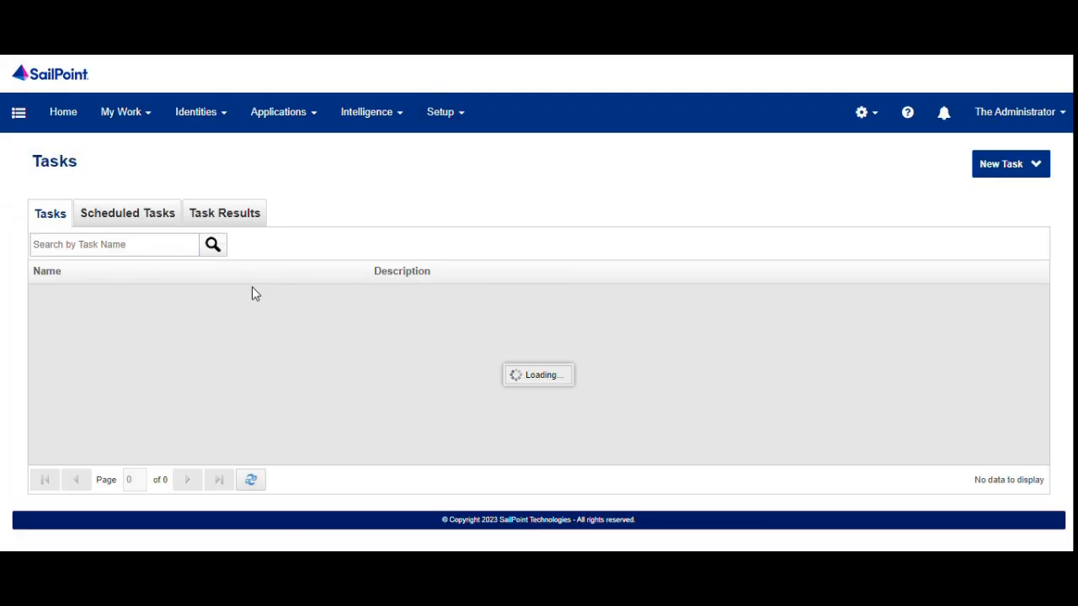
right_click(156, 327)
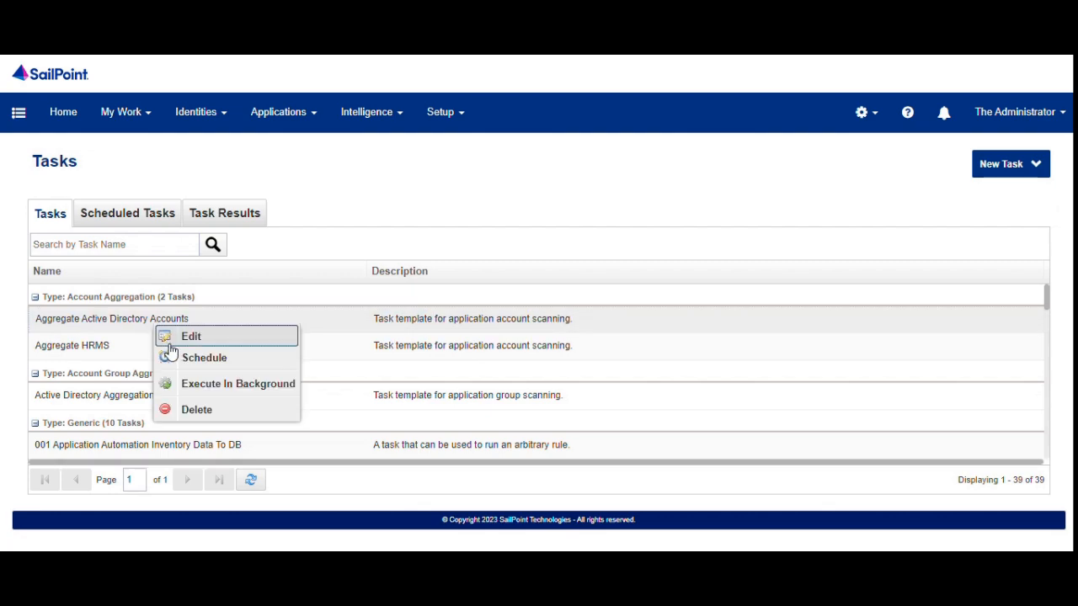
left_click(199, 385)
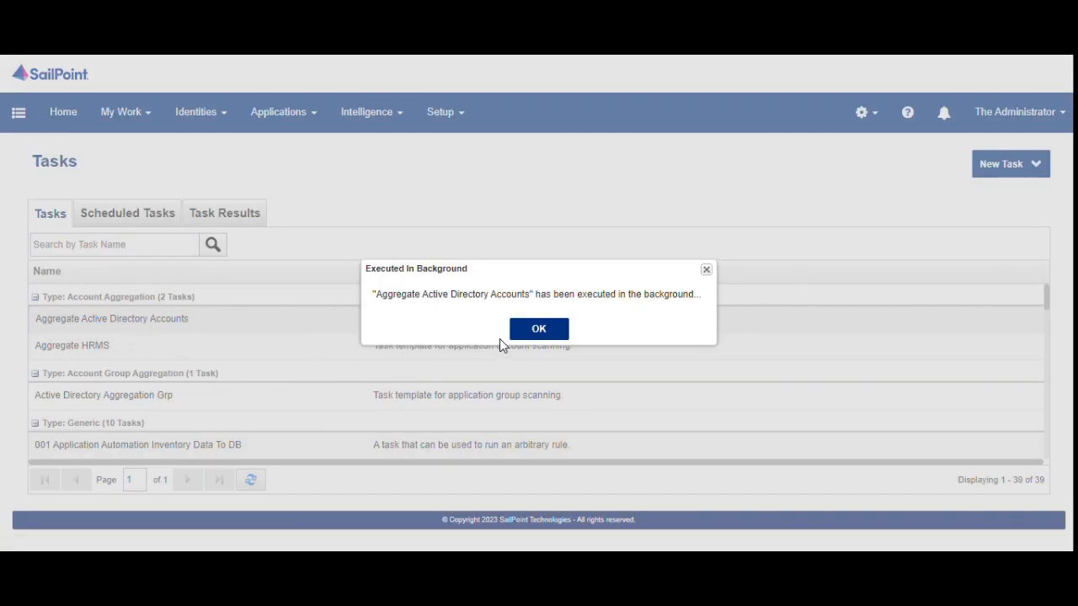
left_click(537, 330)
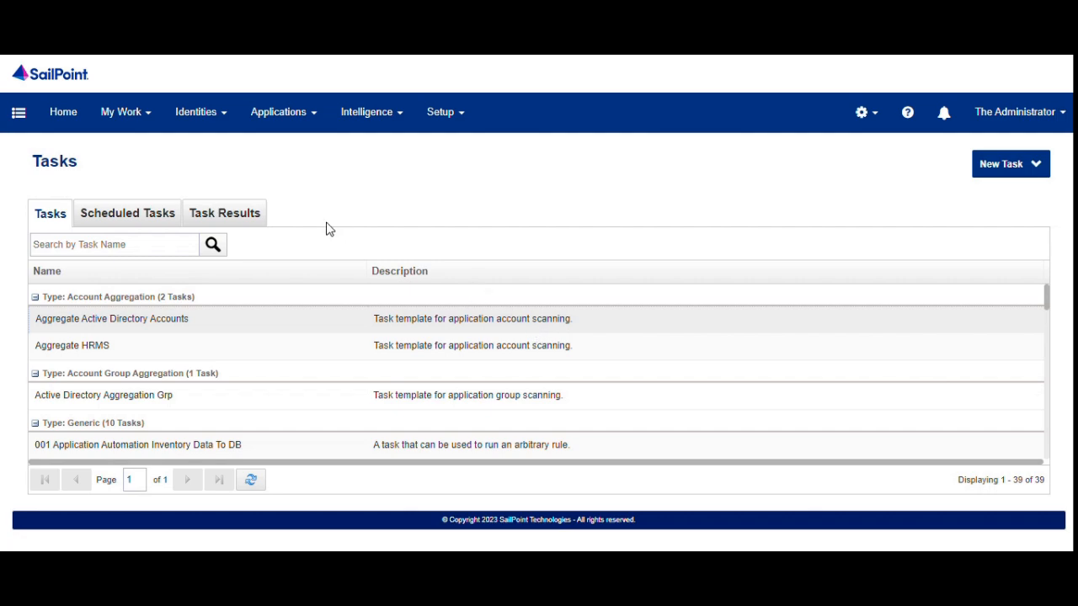
left_click(226, 214)
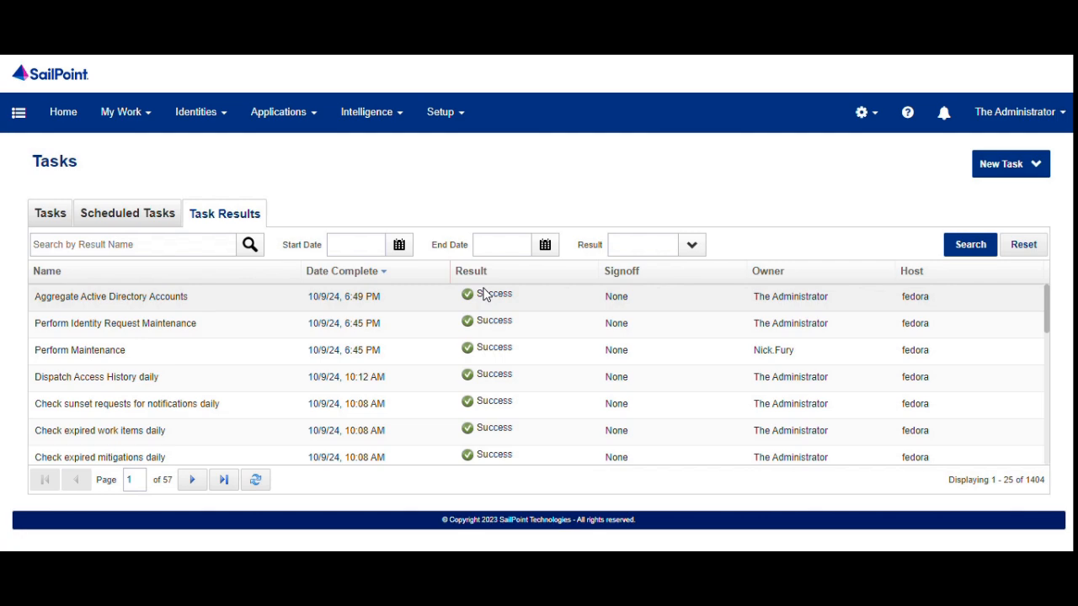
Filter the Identity Warehouse by the employee ID and open the matching identity.
mouse_move(205, 115)
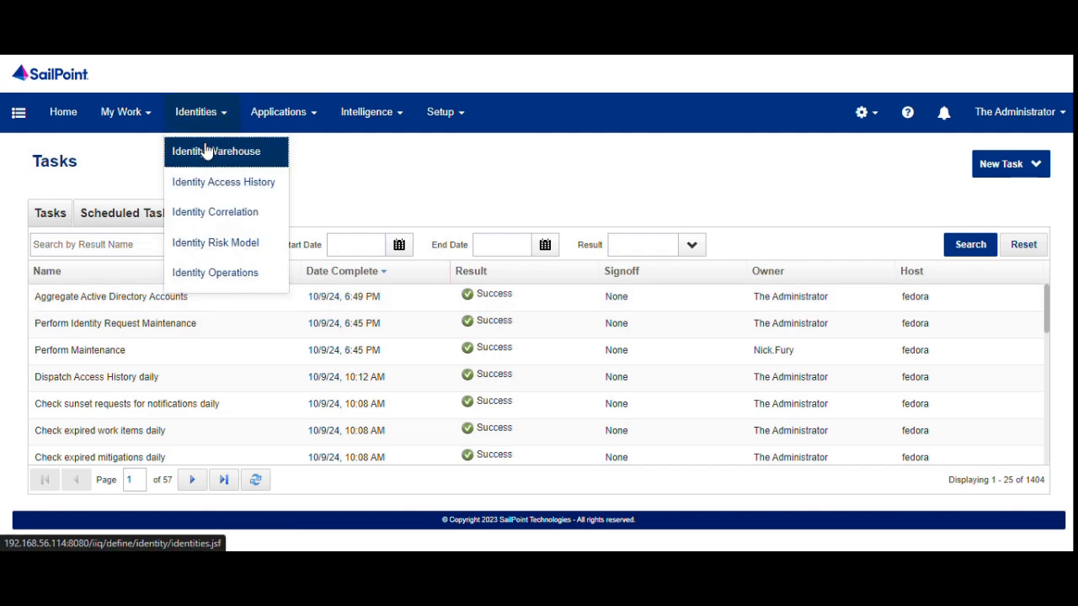
left_click(206, 150)
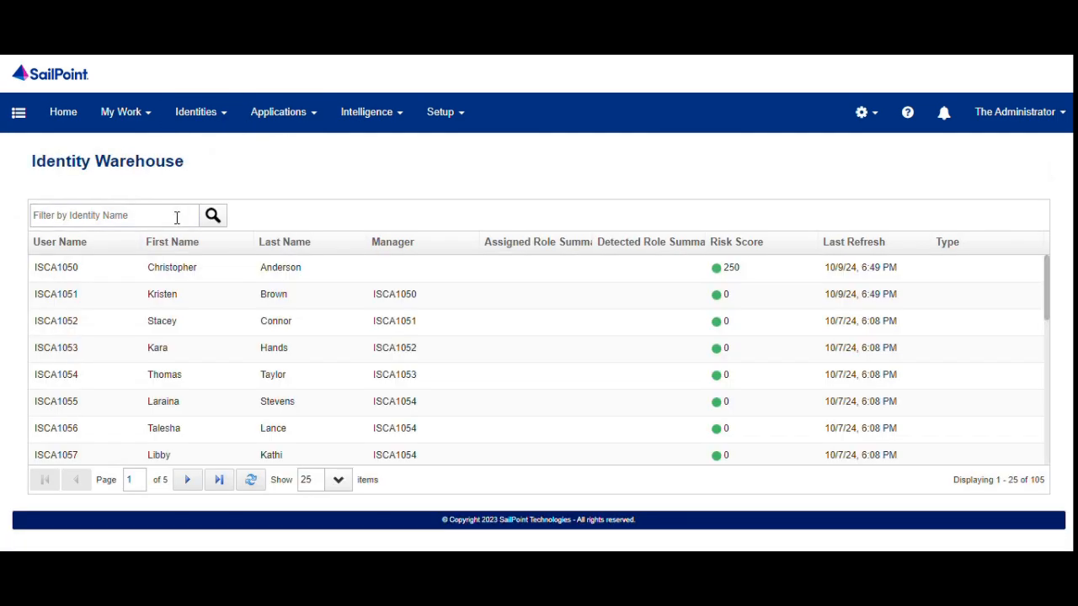
left_click(177, 217)
type("ISIN1005")
key("Return")
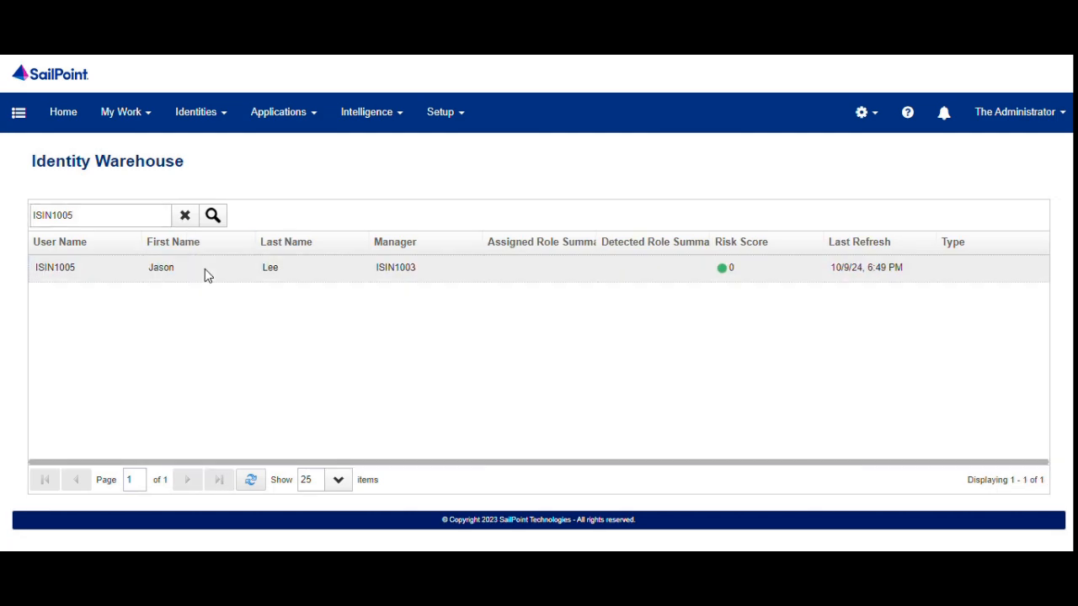
left_click(204, 274)
Expand the identity's new Active Directory account to show its employee number and domain names.
left_click(217, 225)
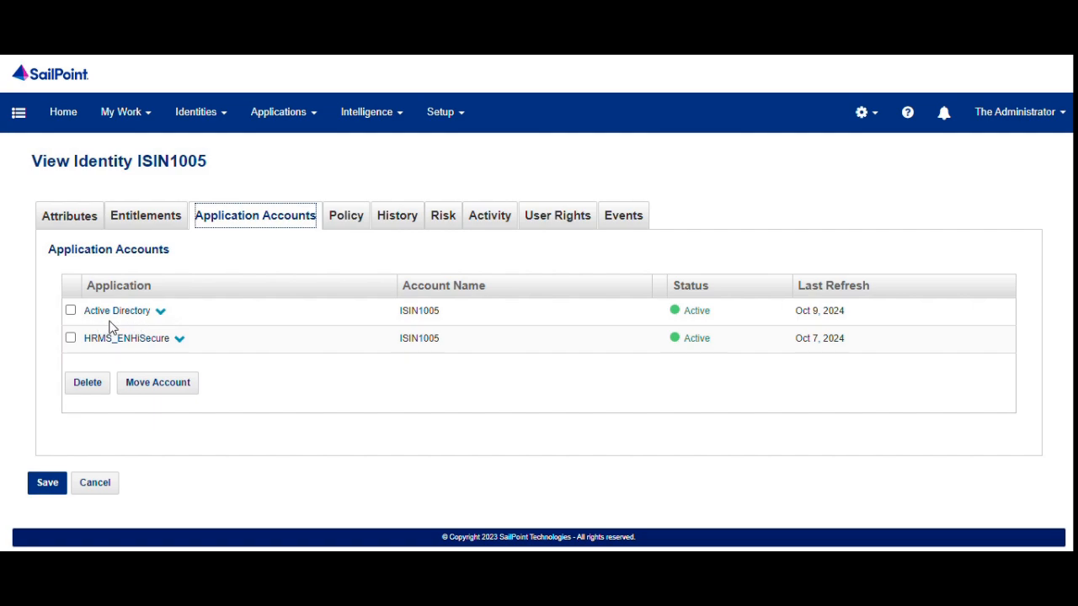
left_click(160, 311)
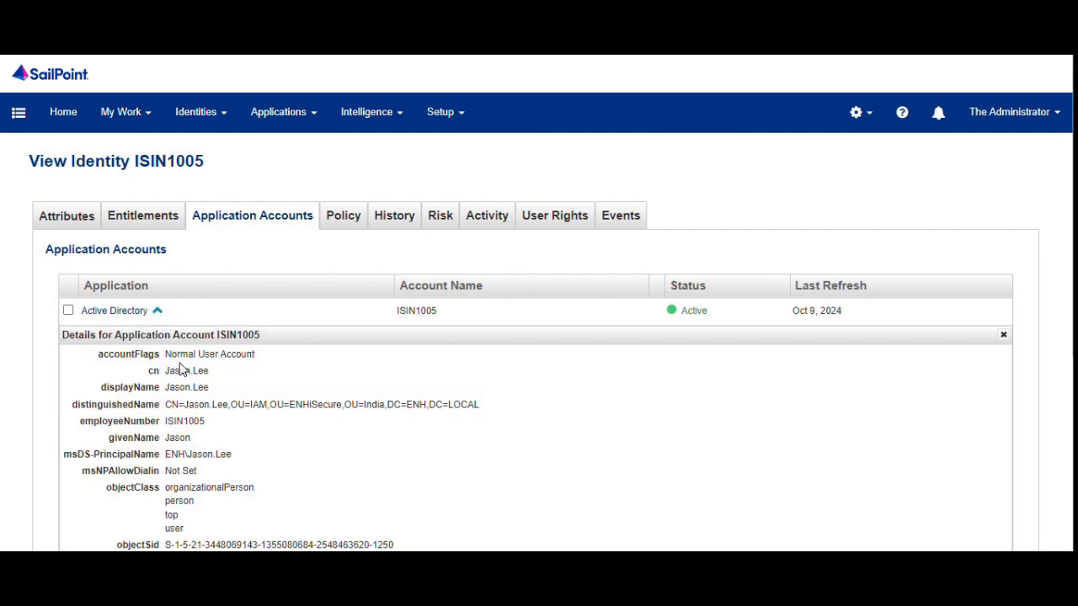
scroll(179, 370, "down", 3)
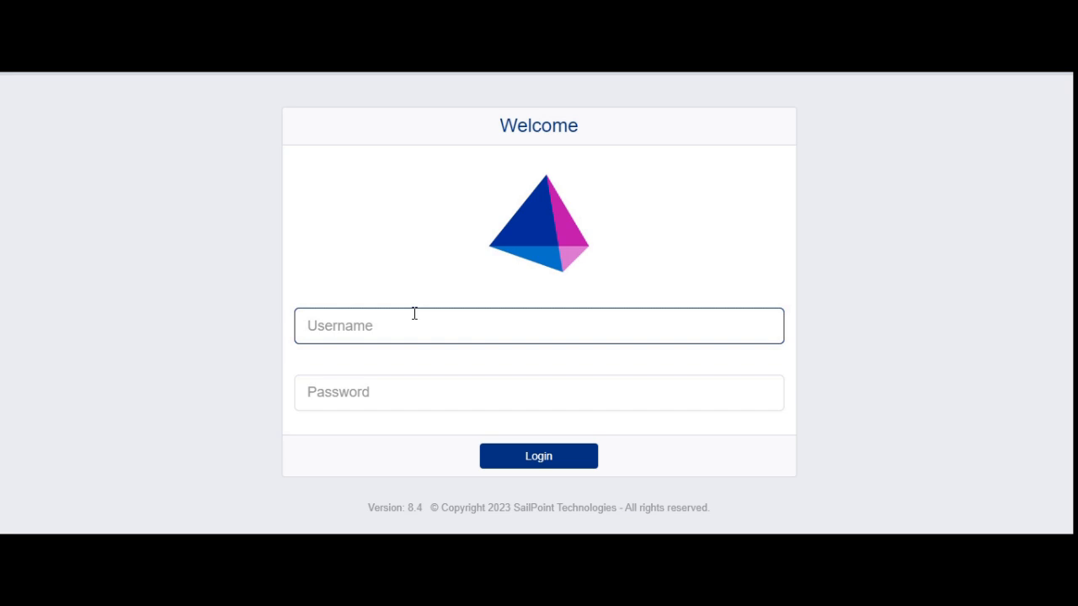
Log in with the AD user's domain username and password to reach the Home dashboard.
key("Tab")
type("•••")
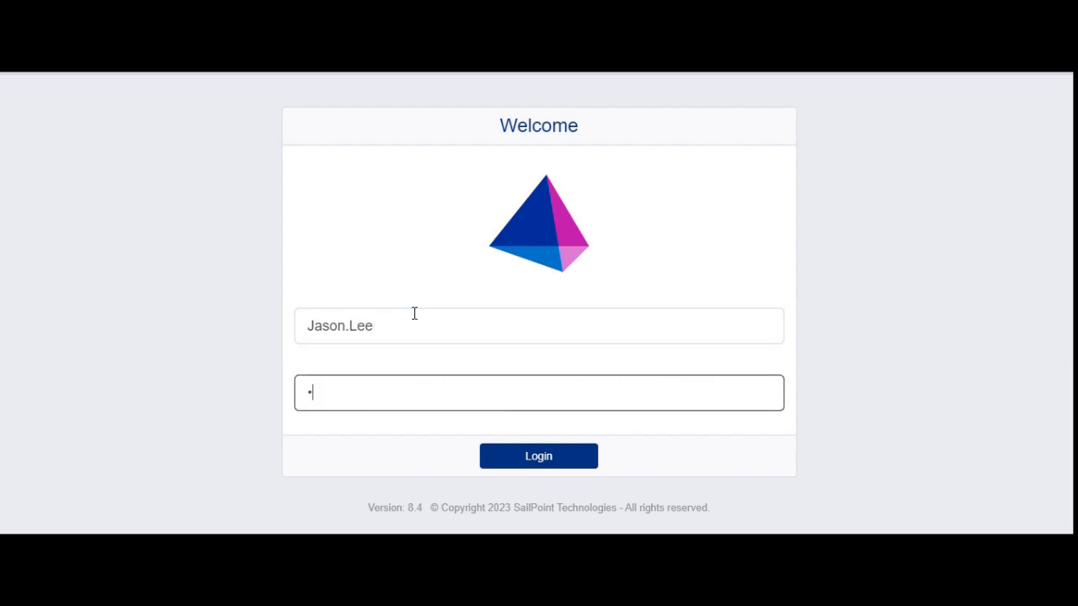
type("••••••••")
left_click(508, 461)
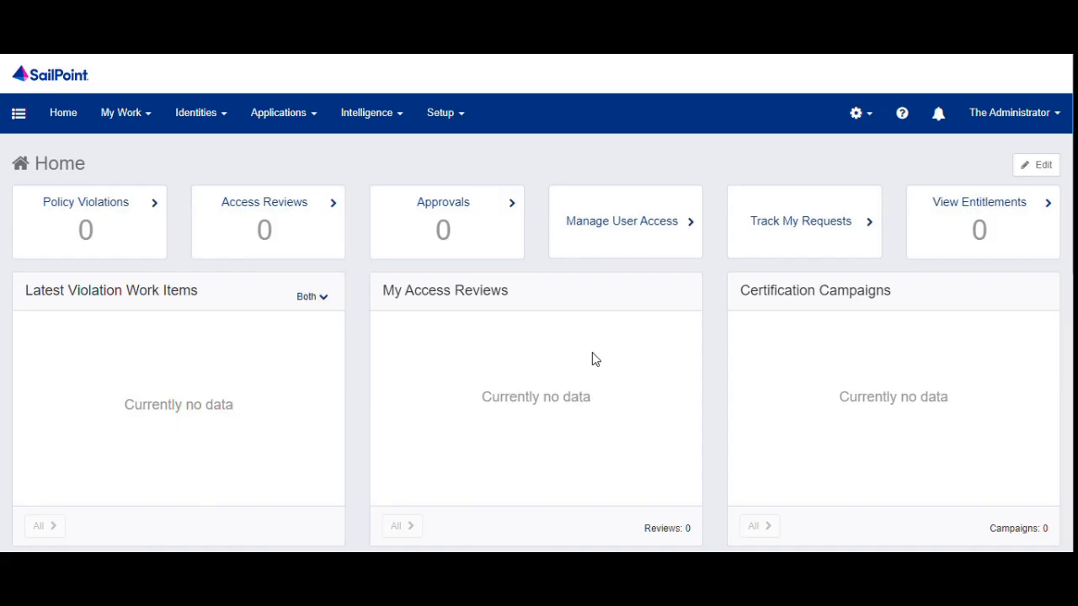
Open the Active Directory application's configuration and run a successful connection test.
left_click(253, 115)
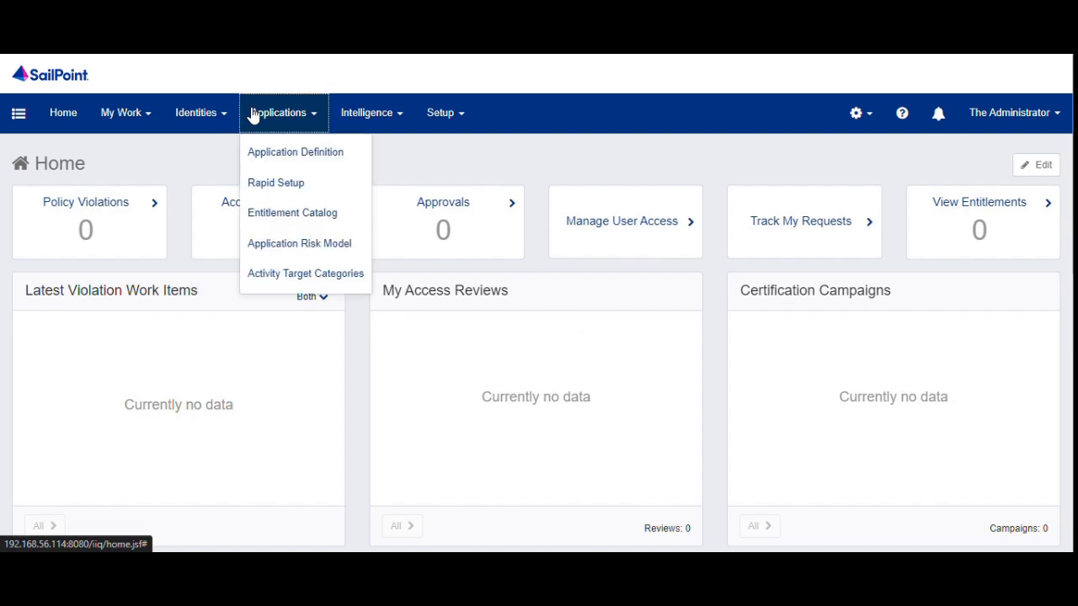
left_click(261, 150)
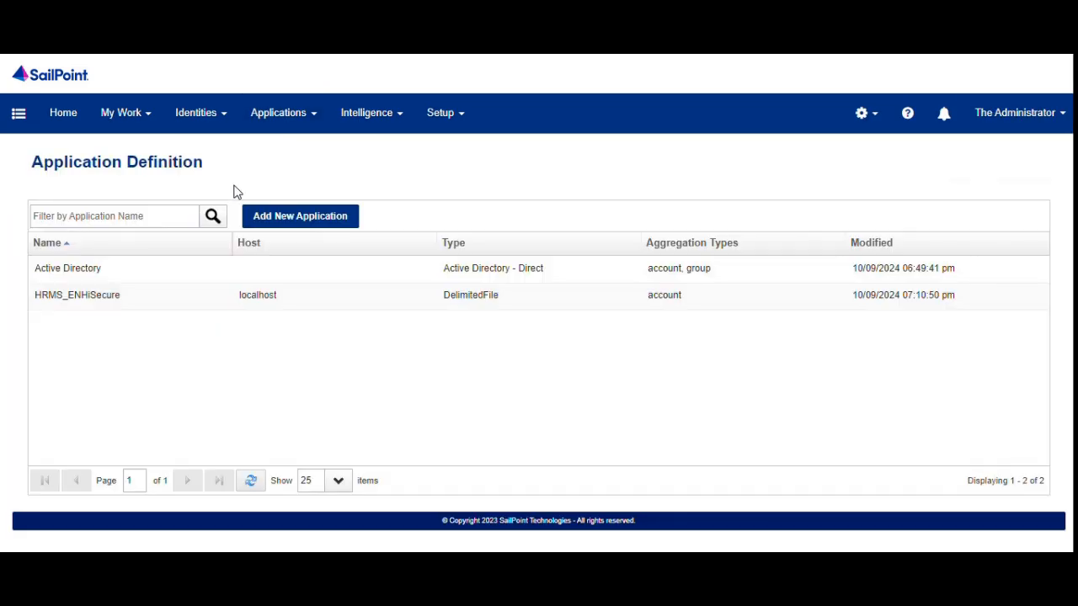
left_click(240, 275)
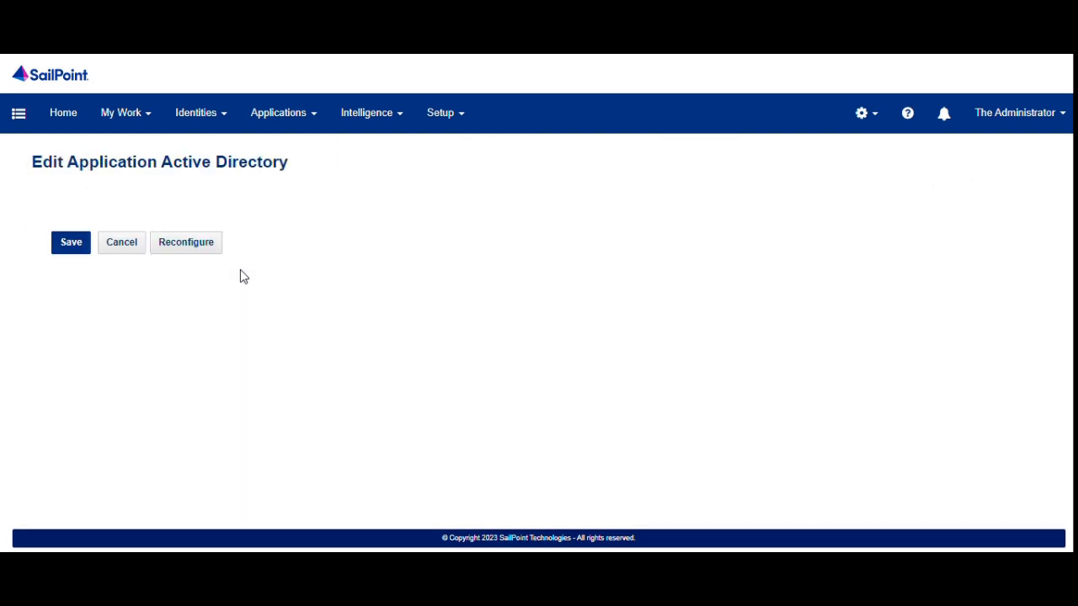
left_click(116, 206)
scroll(154, 479, "down", 15)
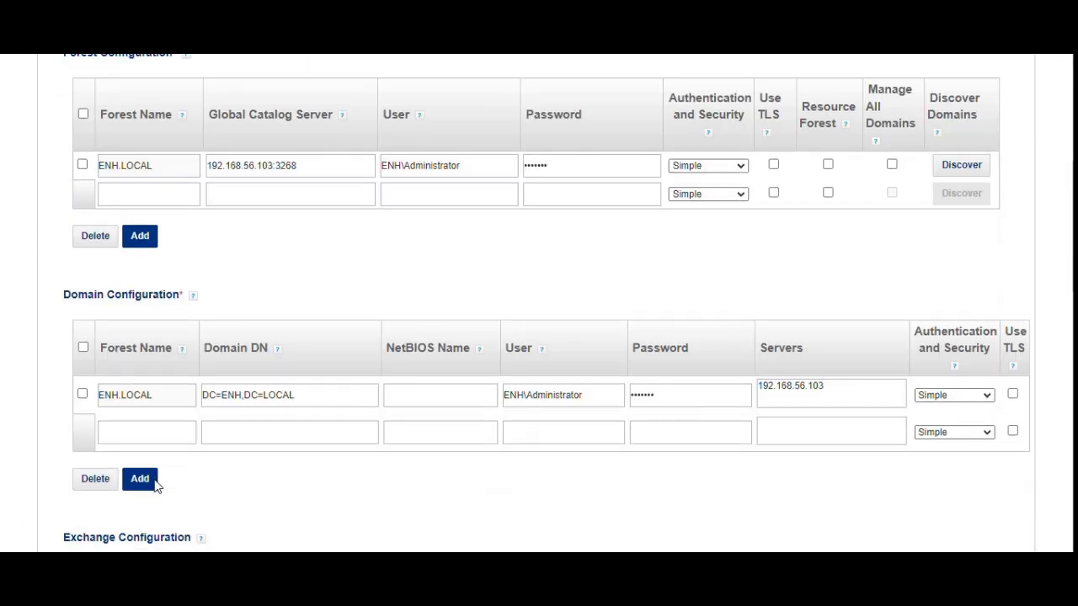
scroll(110, 433, "down", 3)
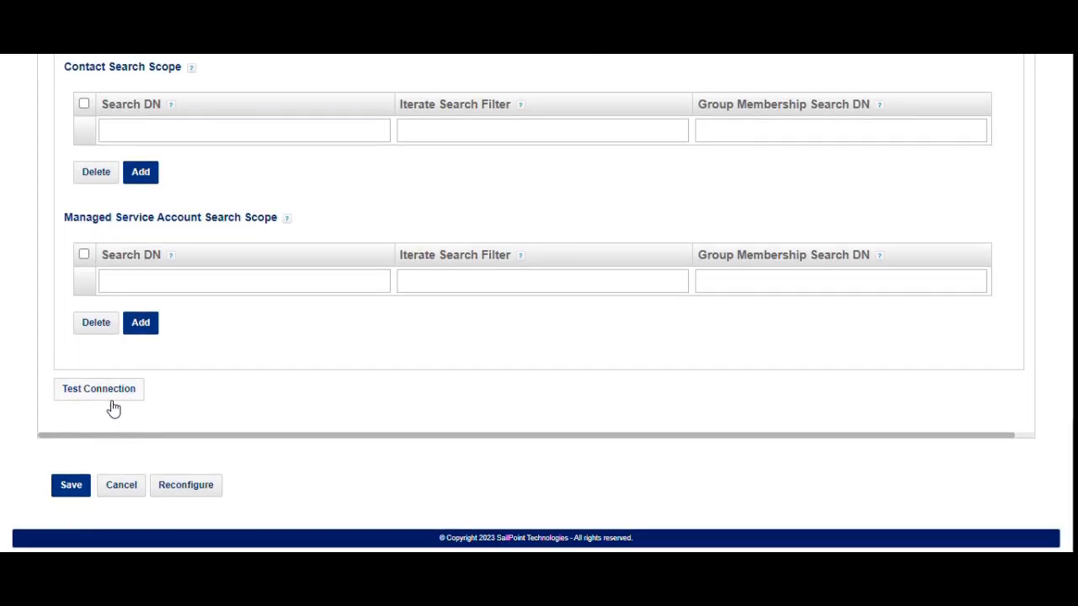
left_click(113, 395)
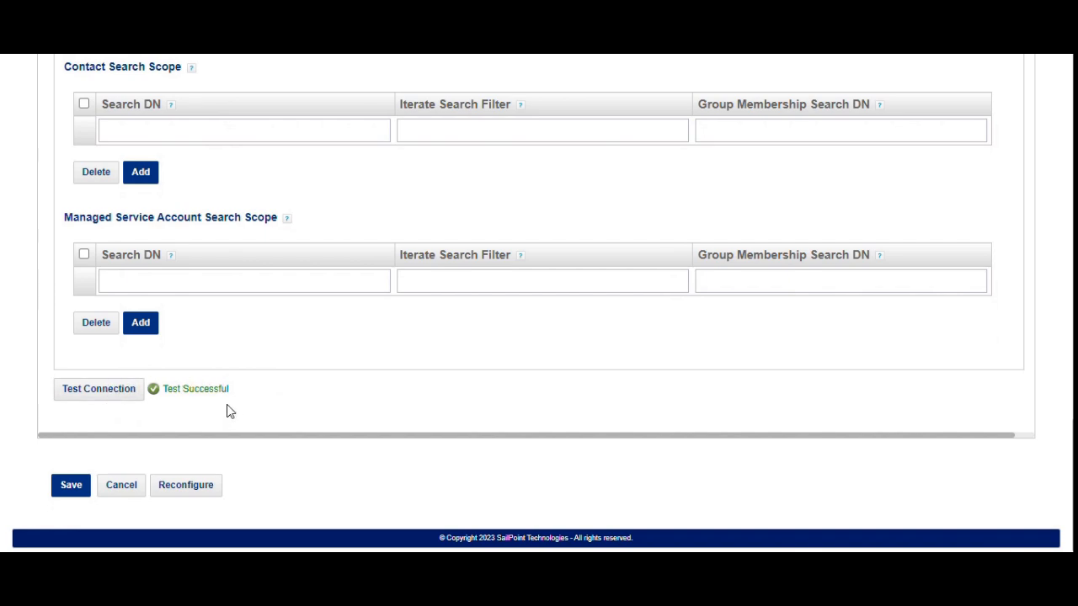
Review the IQService and forest connection settings, then bring up the global administration options.
scroll(226, 404, "up", 10)
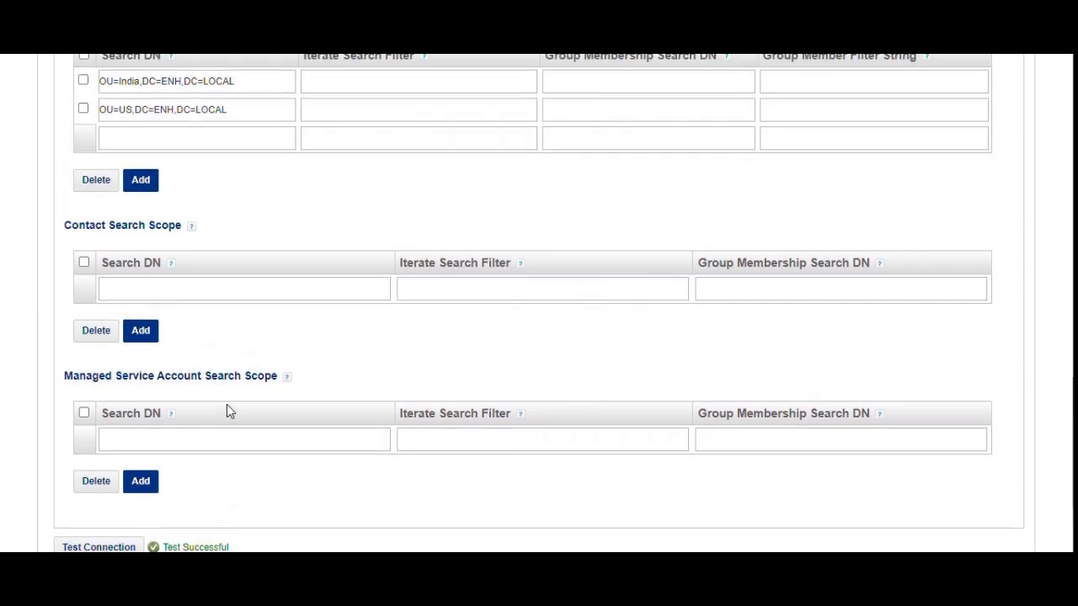
scroll(336, 395, "up", 6)
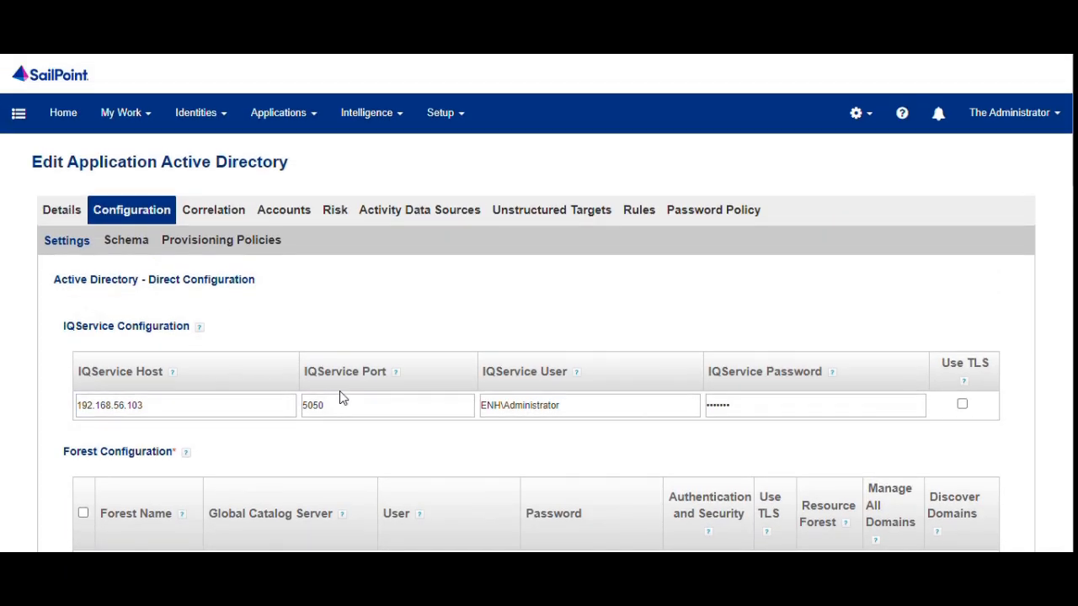
scroll(650, 309, "down", 1)
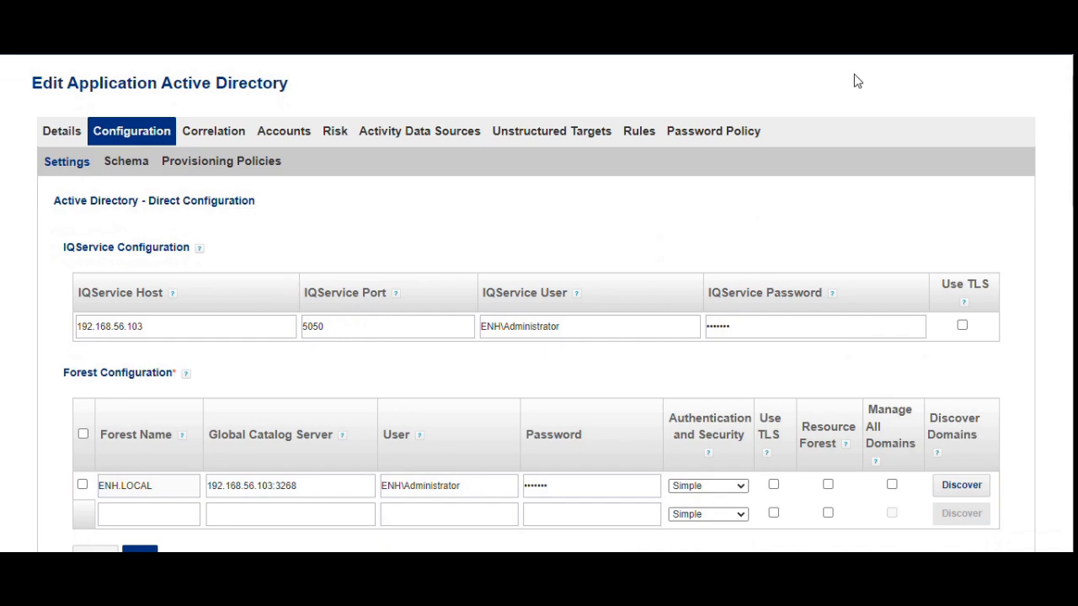
scroll(855, 80, "up", 1)
left_click(857, 111)
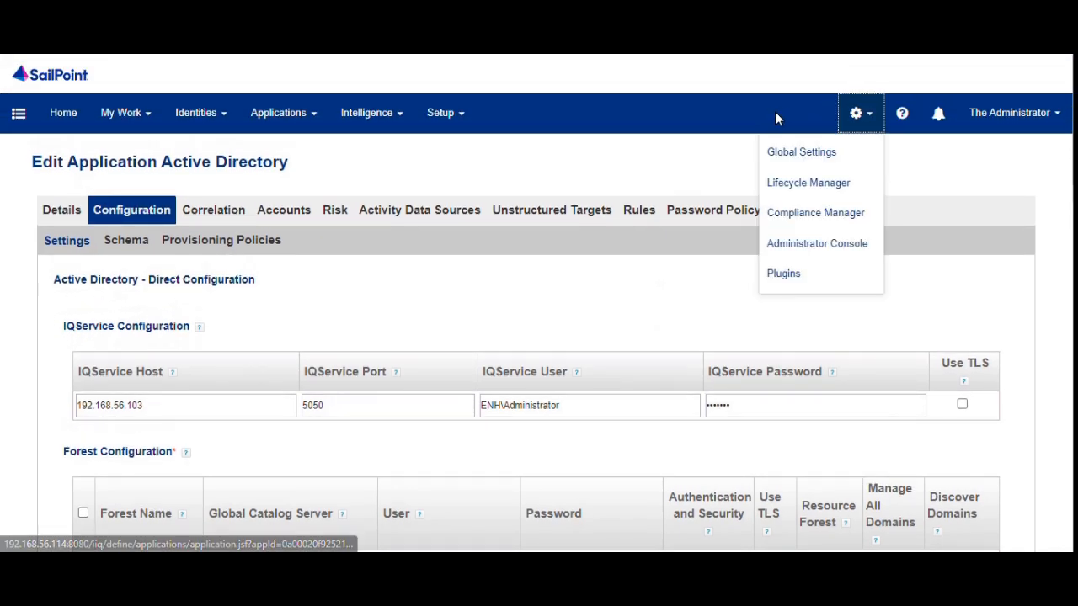
Open Global Settings > Login Configuration and confirm Active Directory is the pass-through application.
left_click(773, 150)
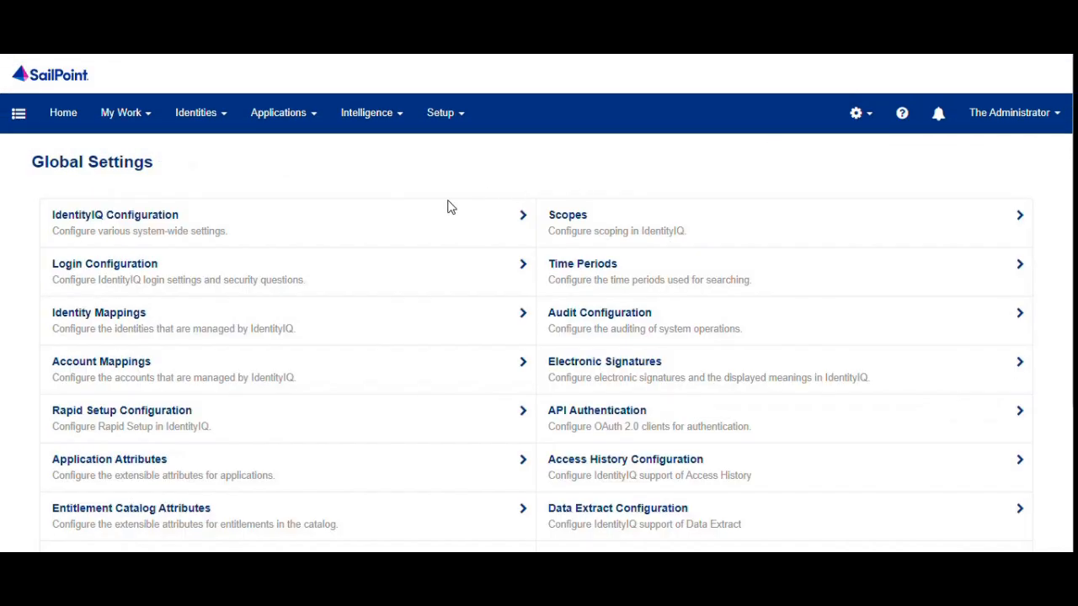
left_click(253, 264)
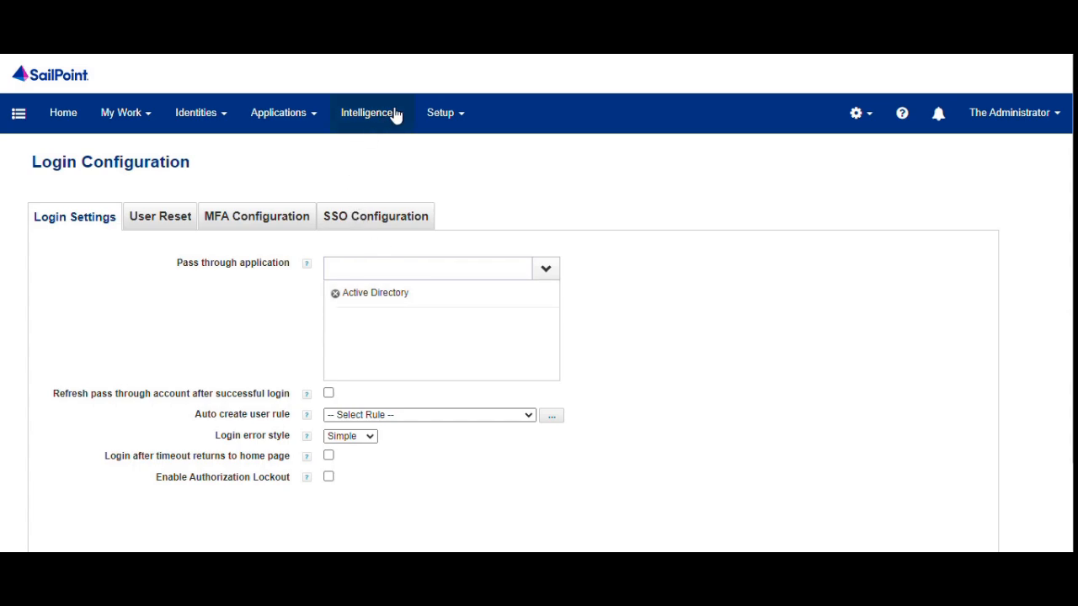
left_click(436, 112)
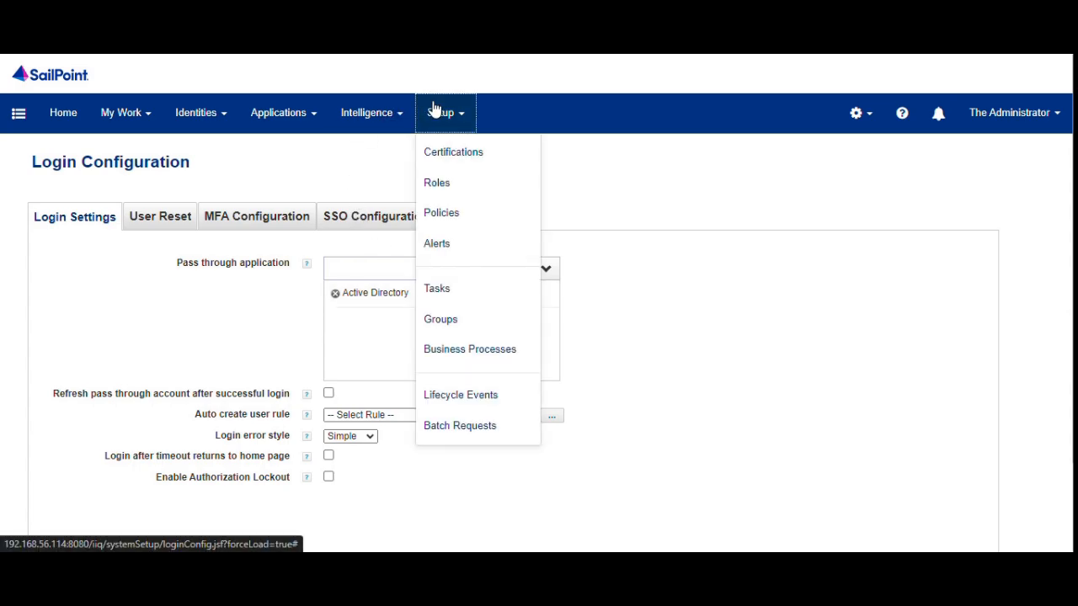
Run the Aggregate HRMS task in the background.
left_click(427, 289)
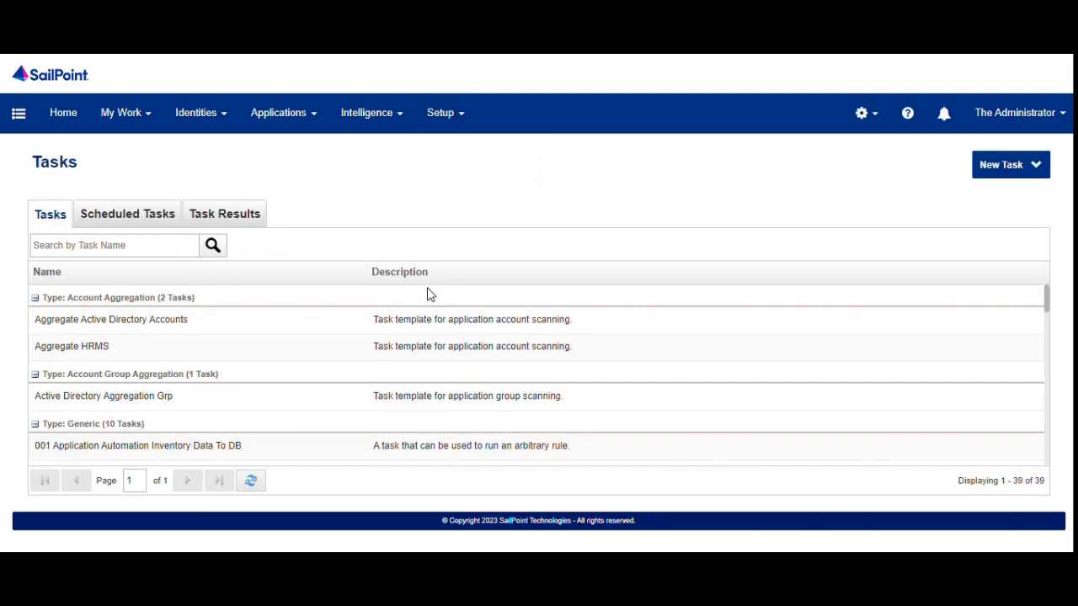
right_click(184, 339)
left_click(221, 397)
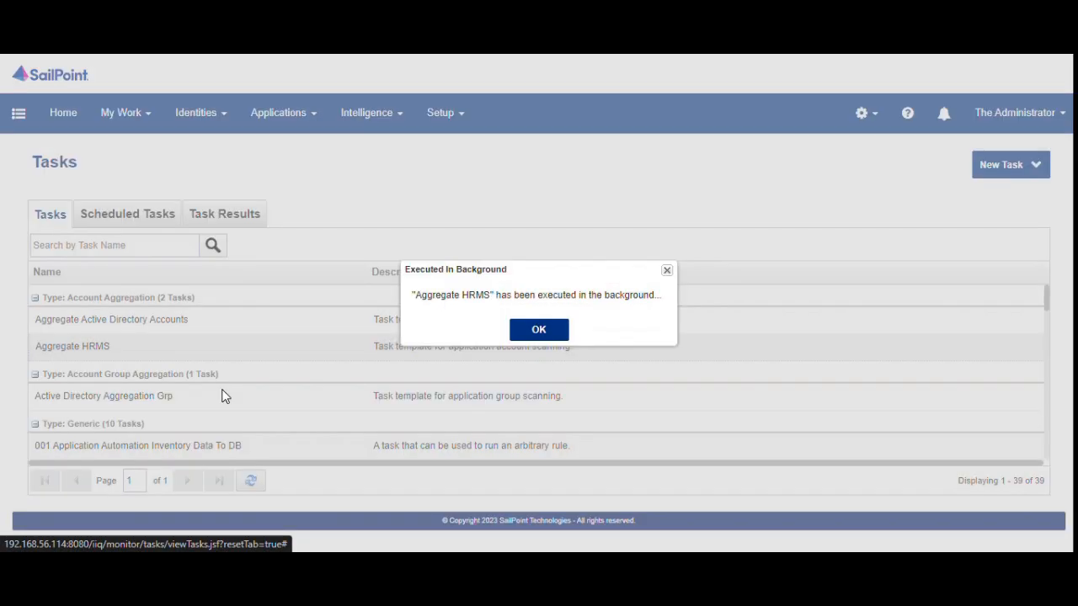
left_click(537, 328)
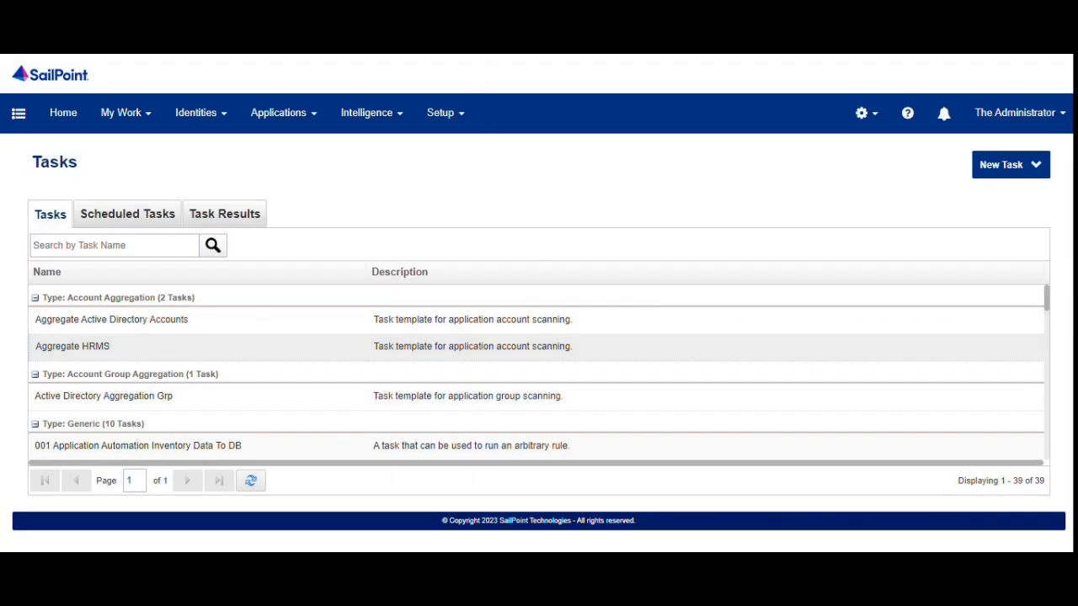
Confirm the Aggregate HRMS result: Success, 104 accounts scanned, 1 created, 103 updated.
left_click(235, 224)
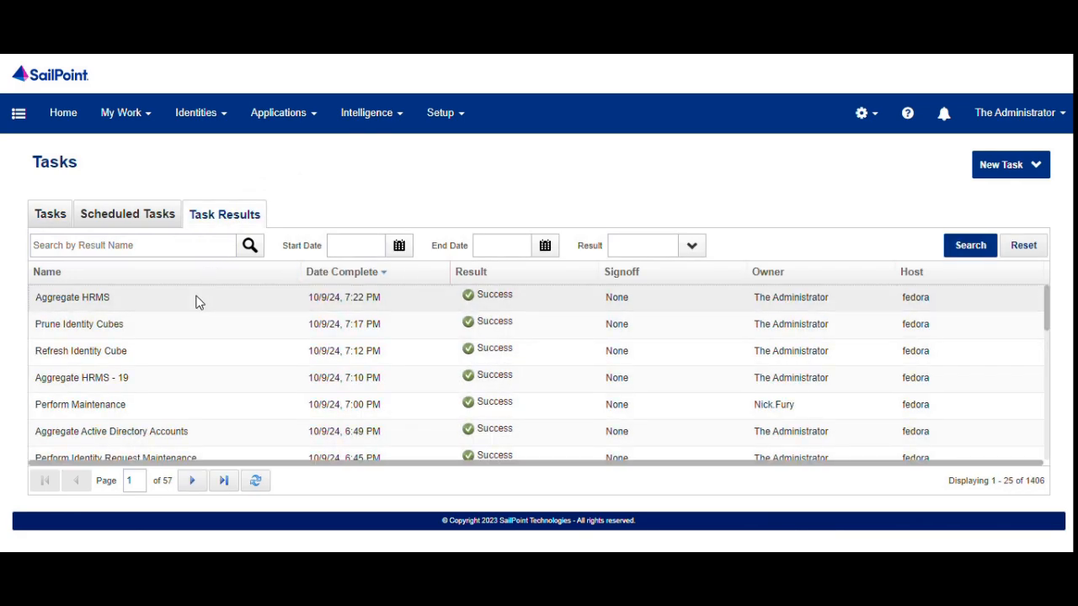
left_click(214, 303)
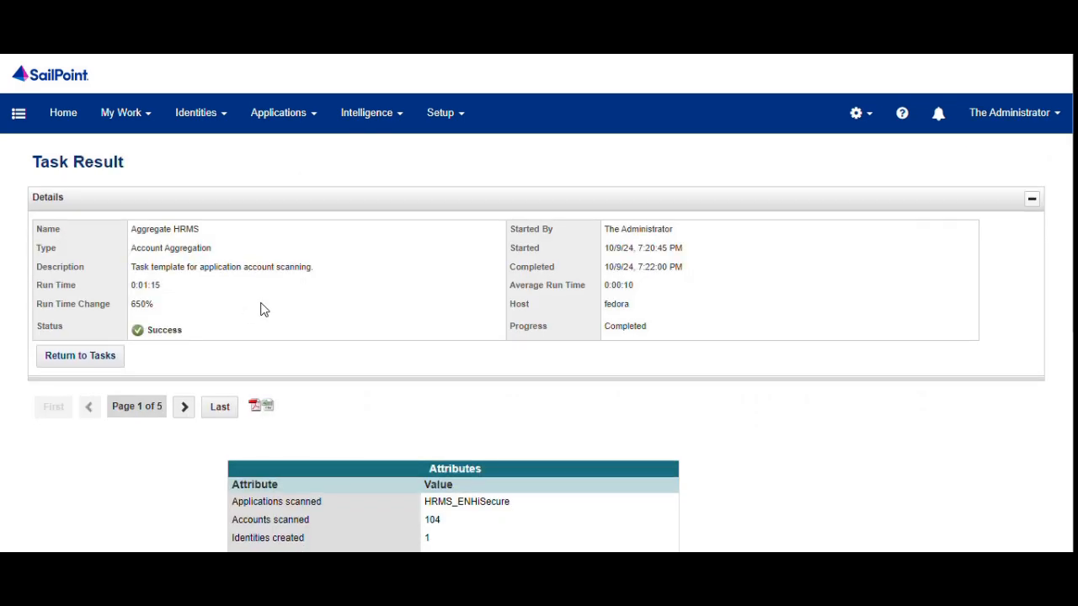
scroll(388, 425, "down", 3)
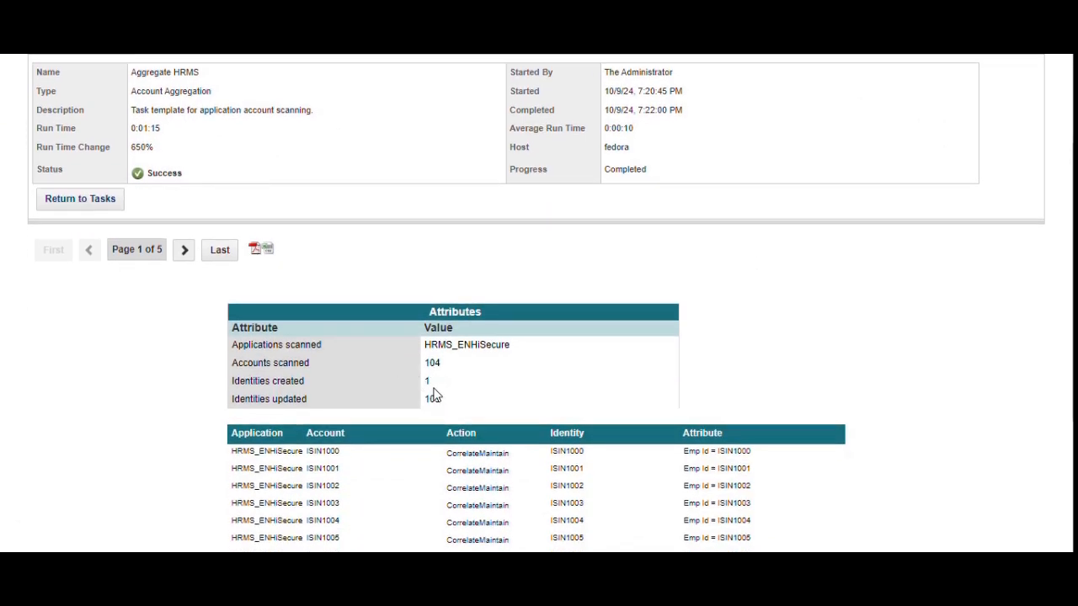
scroll(435, 392, "up", 3)
left_click(446, 114)
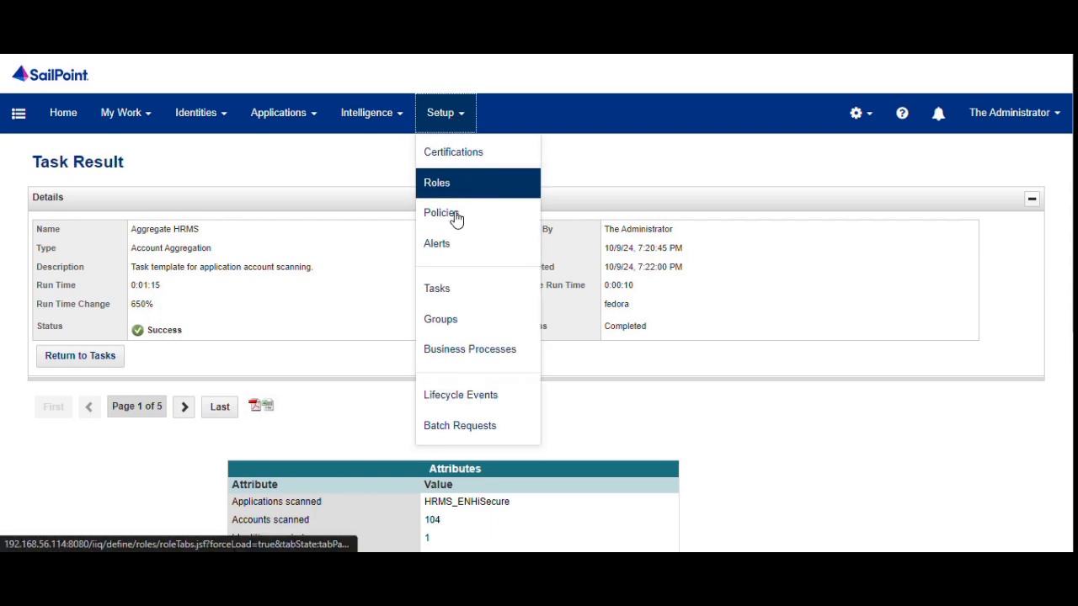
left_click(459, 295)
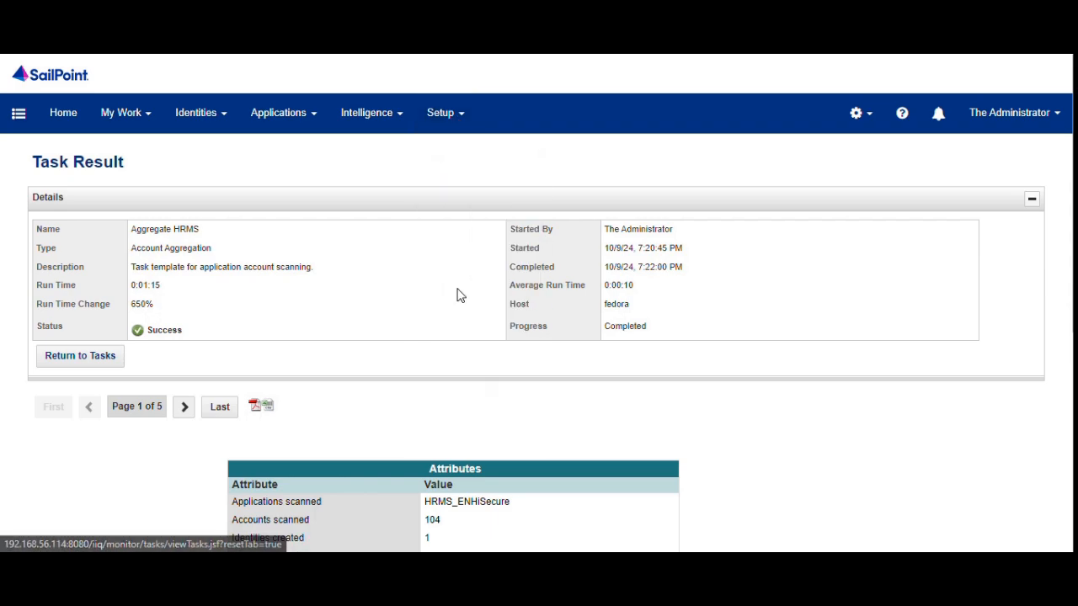
Find Refresh Identity Cube via 'refresh', run it in background, and sort results by Date Complete.
left_click(165, 245)
type("r")
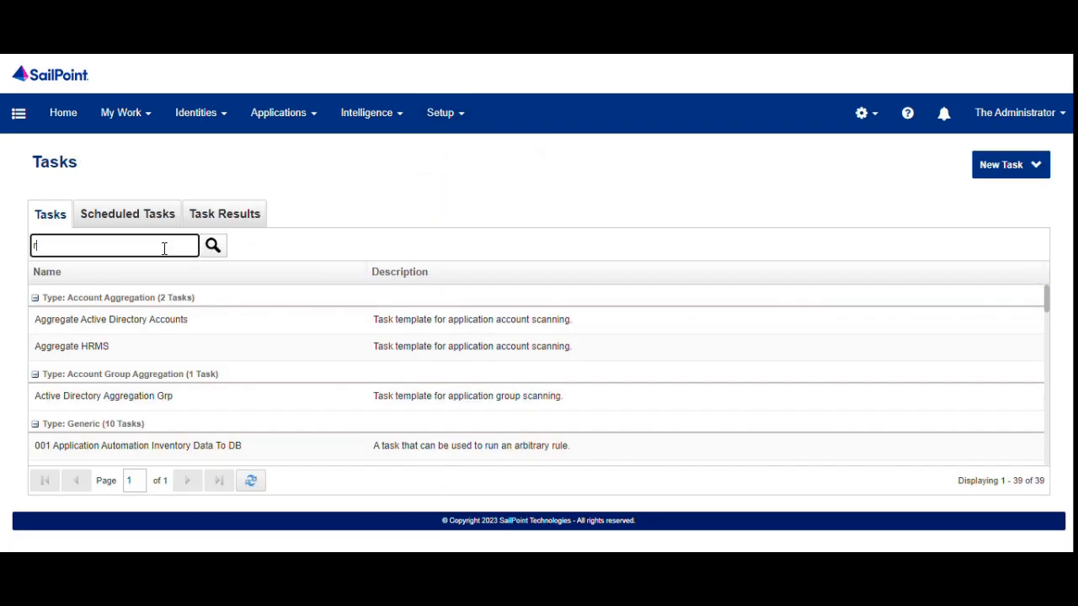
type("efresh")
key("Return")
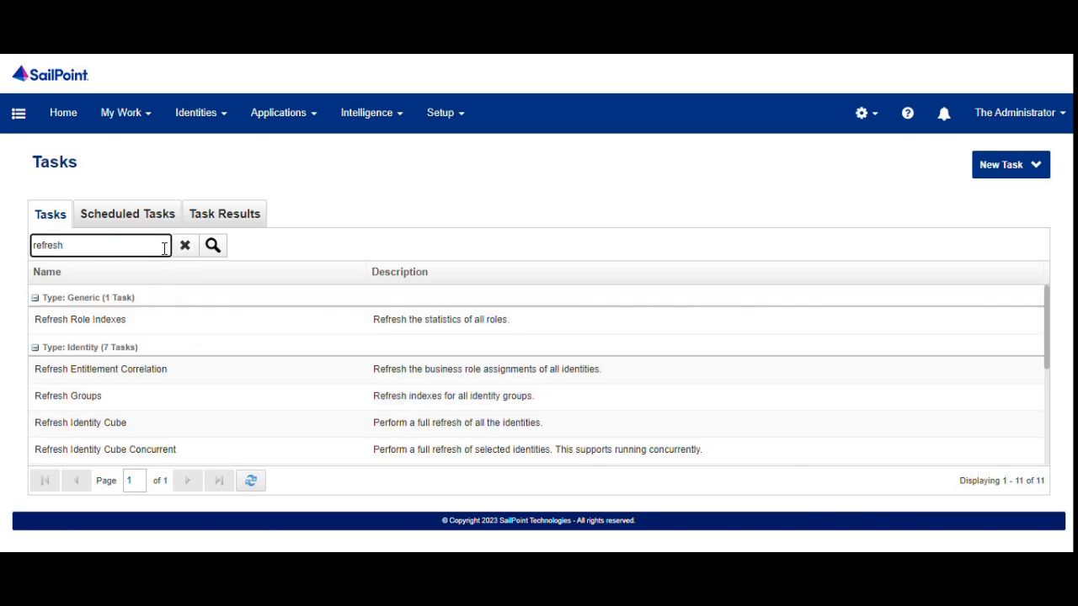
right_click(166, 436)
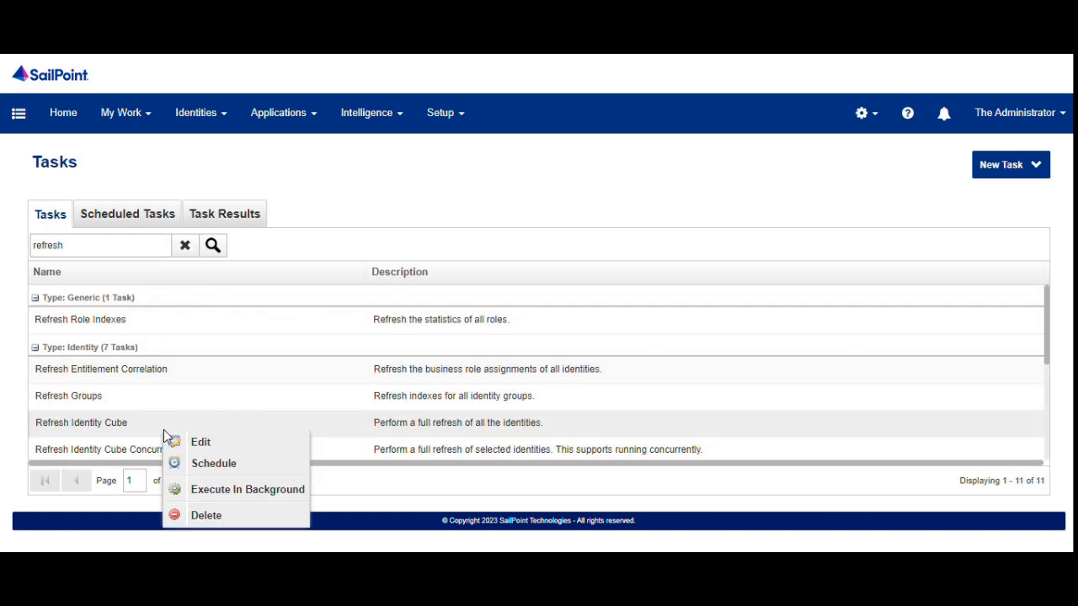
left_click(201, 489)
left_click(536, 331)
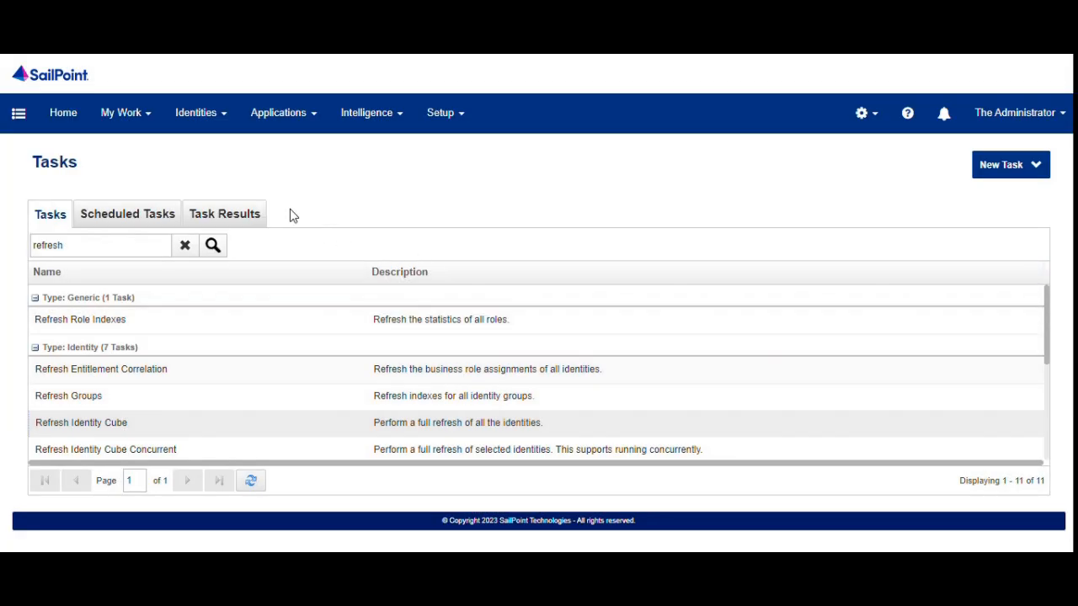
left_click(239, 212)
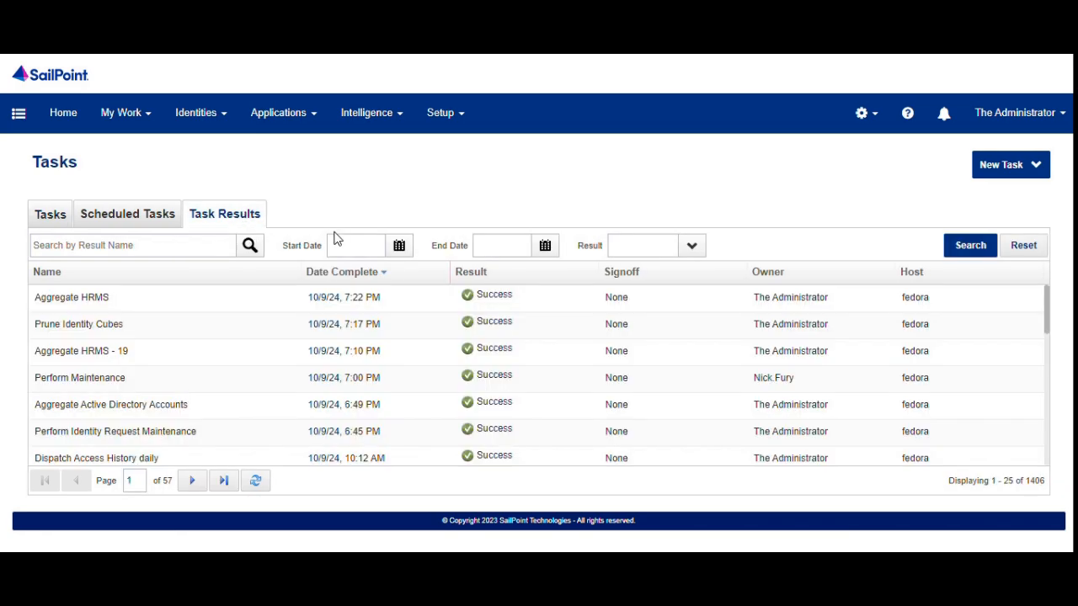
left_click(338, 276)
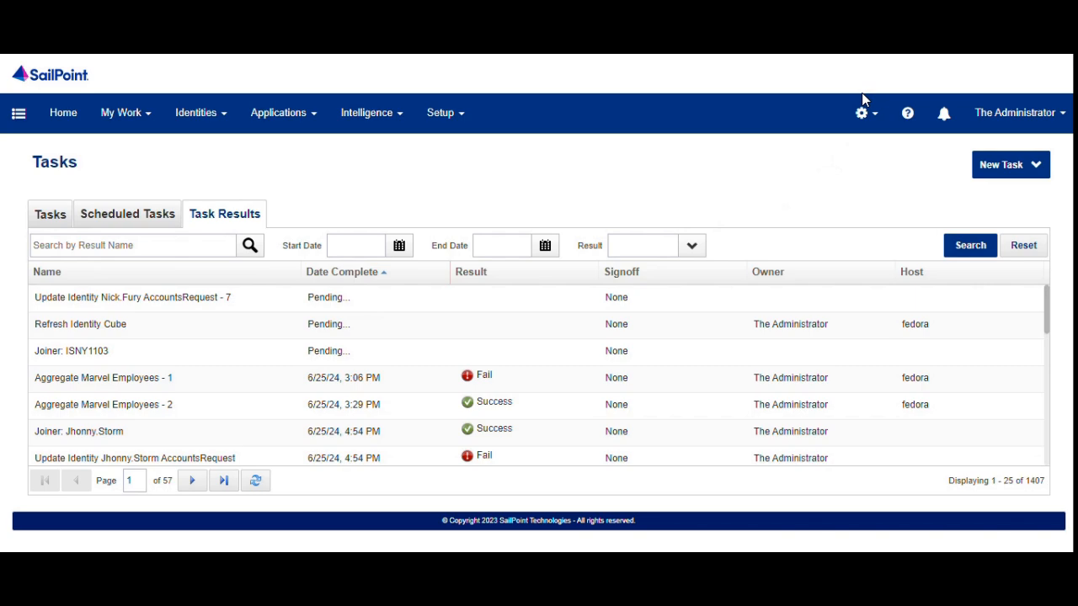
Approve all seven pending AD account change requests and refresh the Sales OU to see the new user.
left_click(942, 113)
left_click(893, 196)
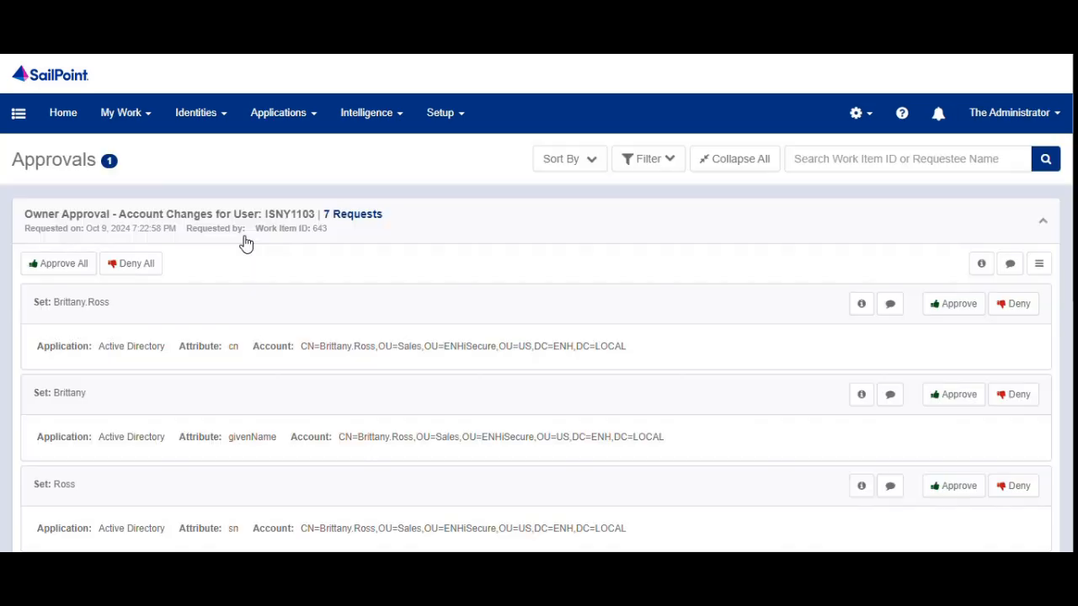
left_click(42, 266)
left_click(792, 190)
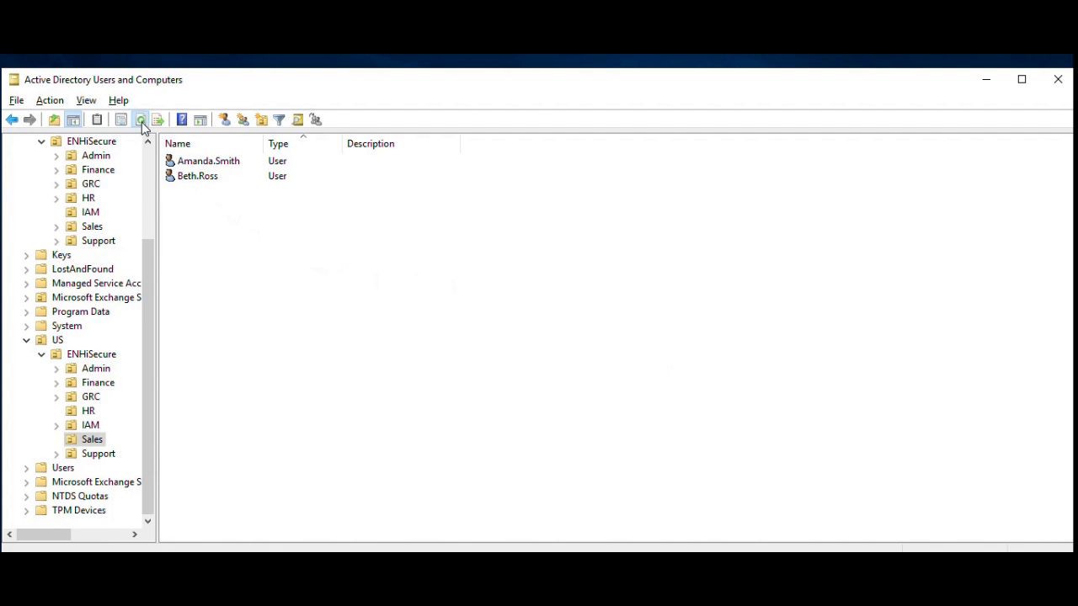
left_click(141, 123)
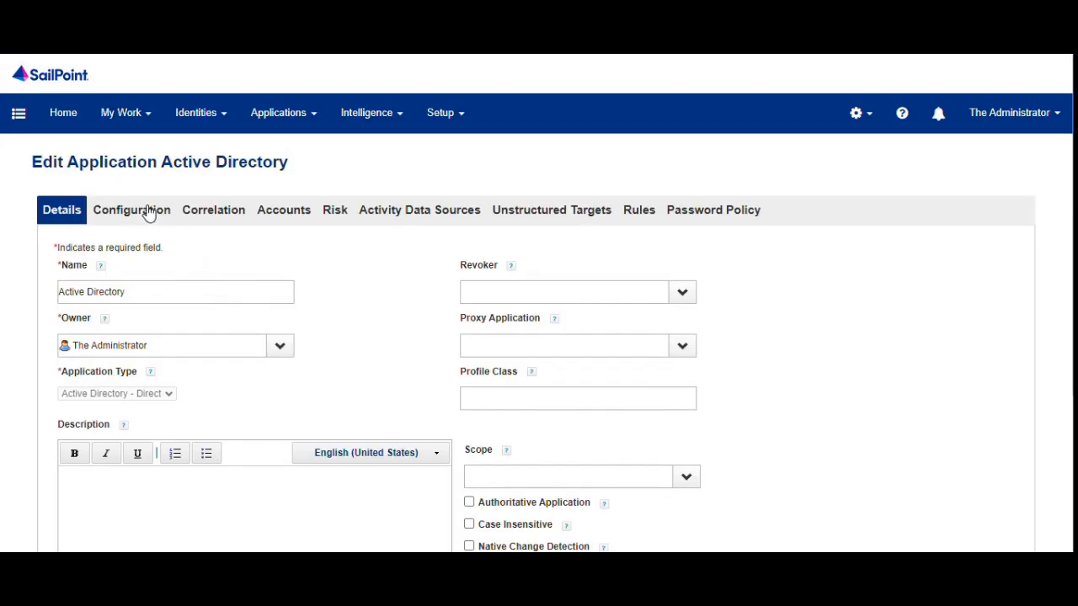
Open the Active Directory Create Account policy and view the Password field's fixed default value.
left_click(145, 212)
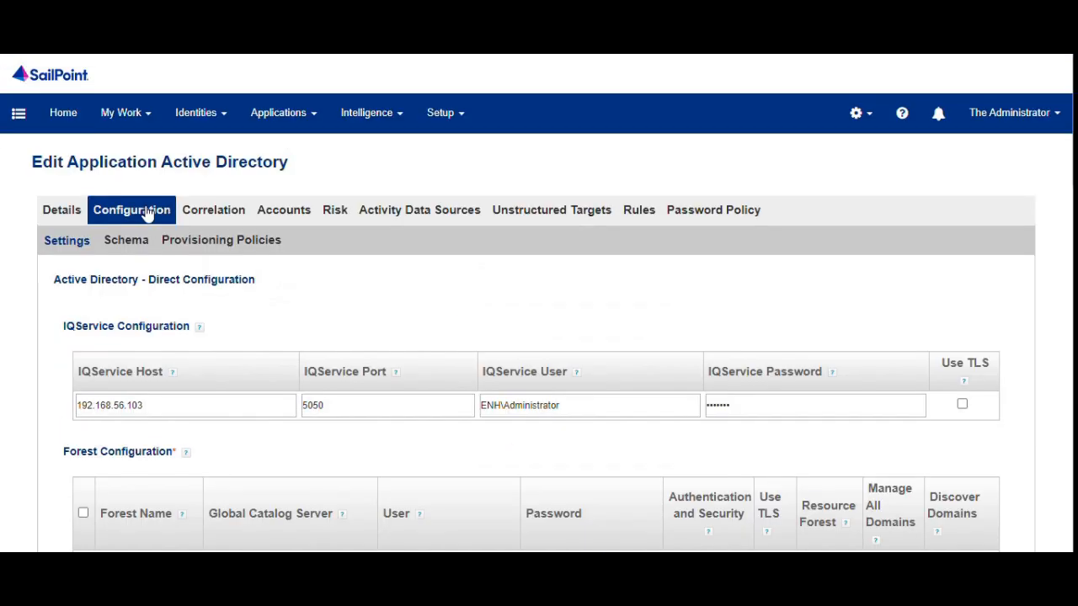
left_click(214, 243)
left_click(177, 364)
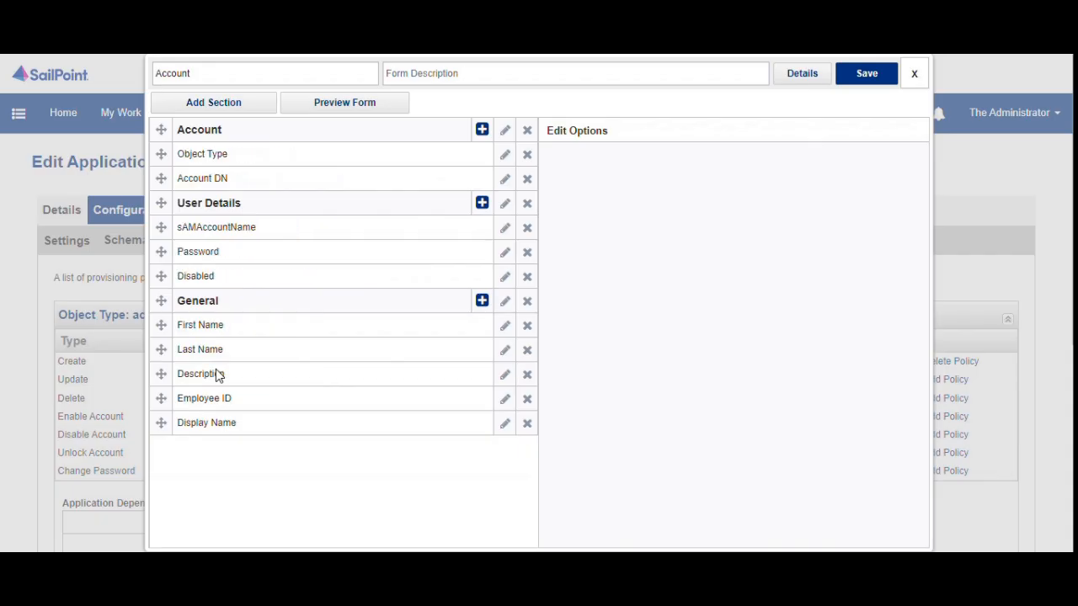
left_click(505, 253)
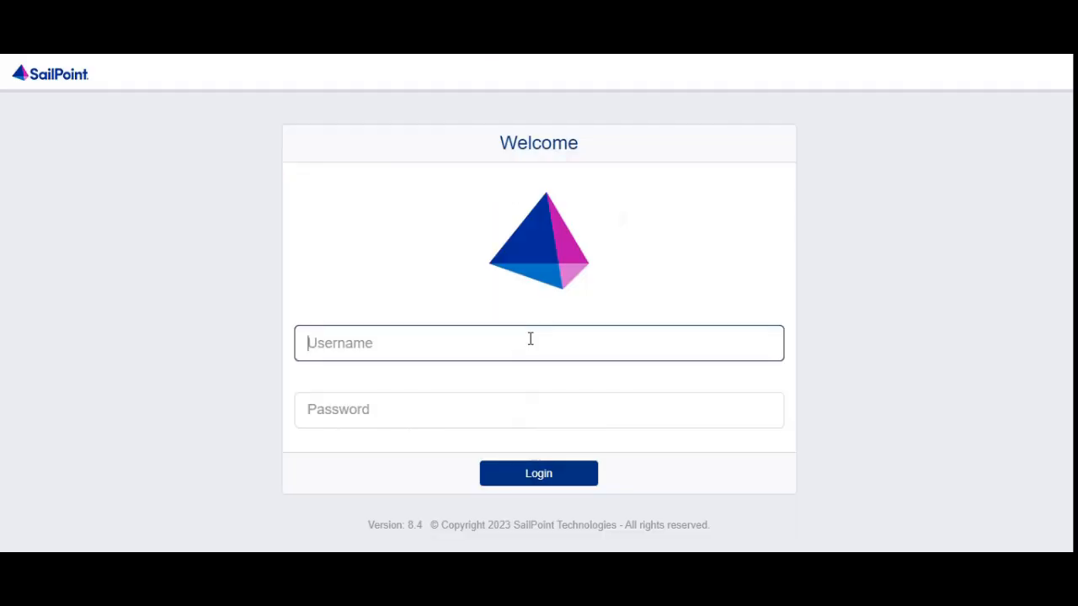
Log in as the newly provisioned AD user with their AD username and password.
key("Tab")
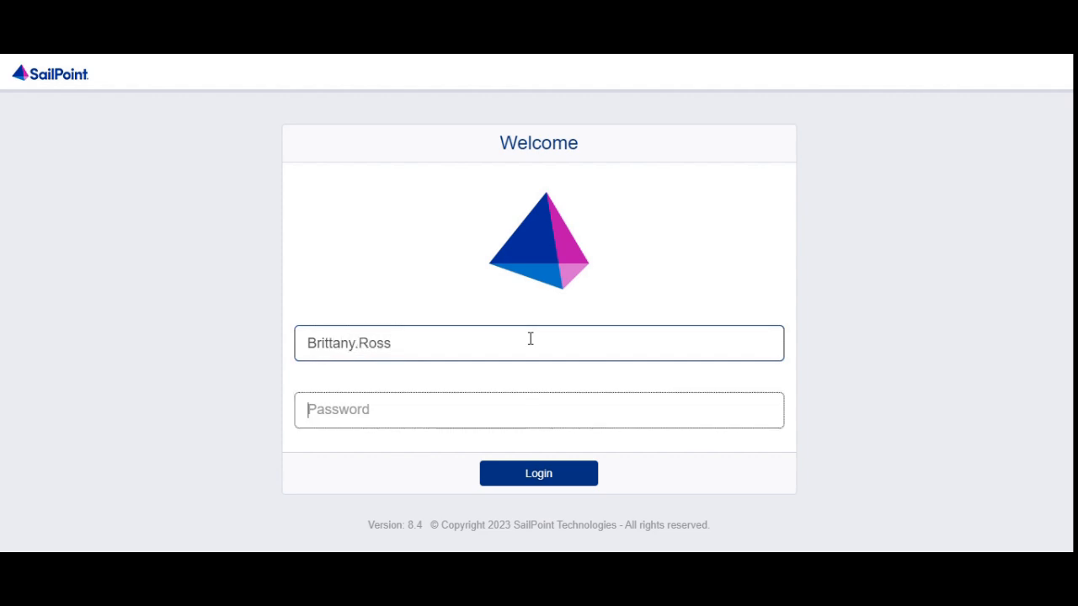
type("••••••")
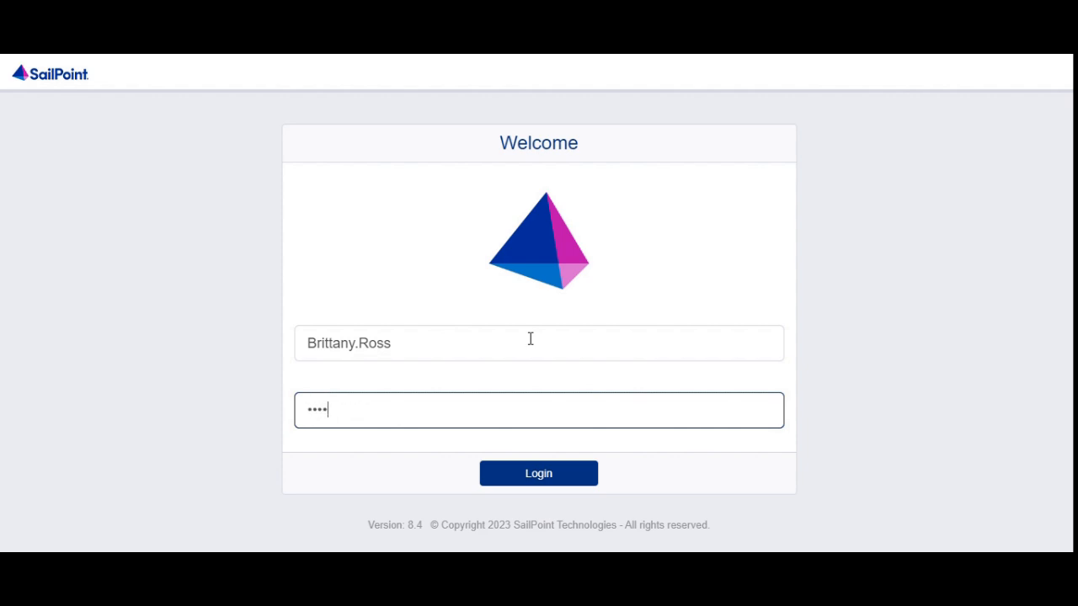
type("•••••")
left_click(574, 477)
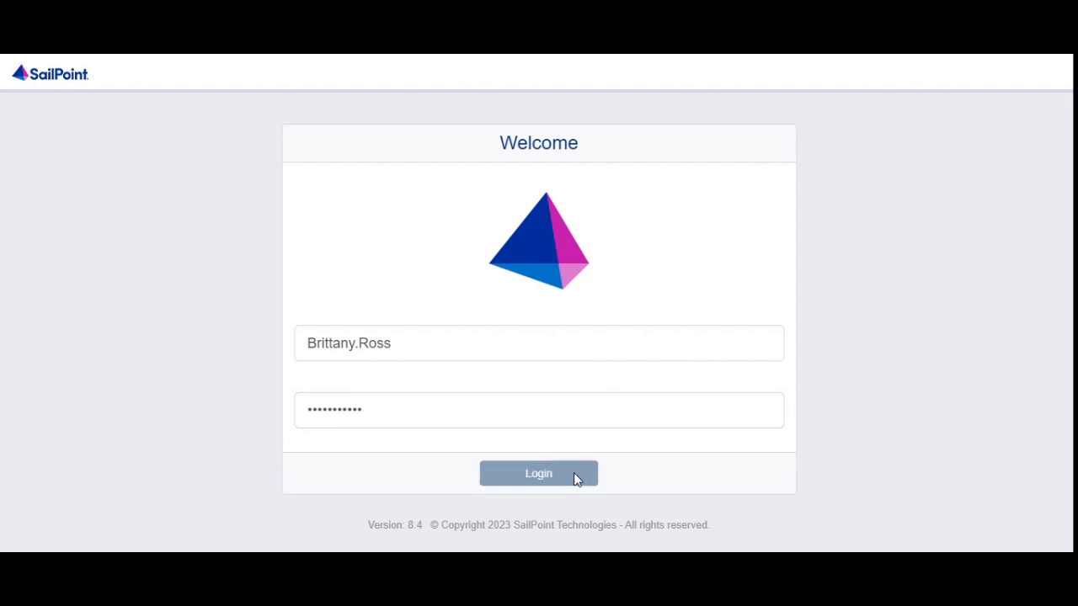